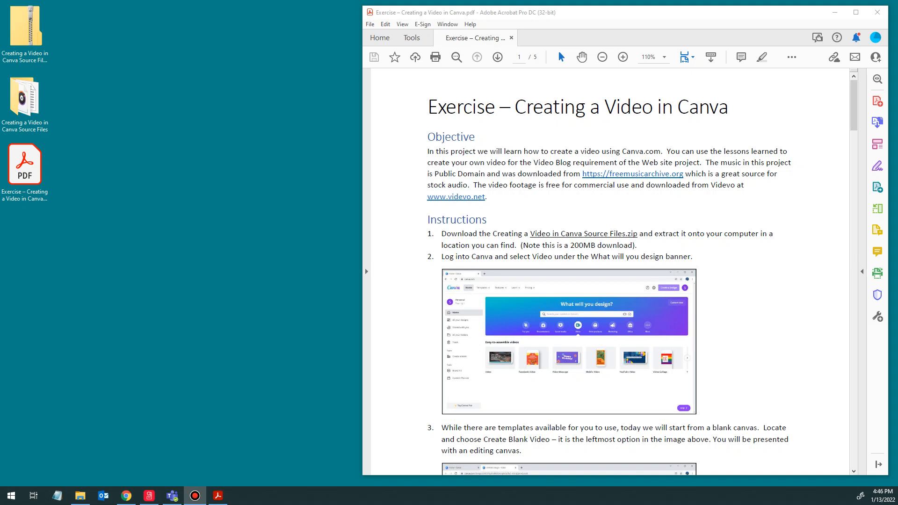
Open the extracted Creating a Video in Canva Source Files folder on the desktop, examine its media files, and minimize it.
left_click(28, 27)
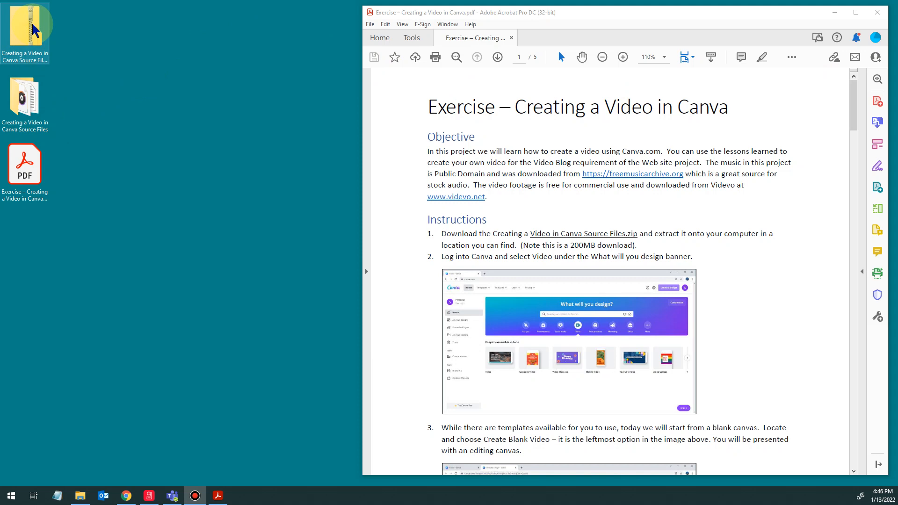
left_click(29, 102)
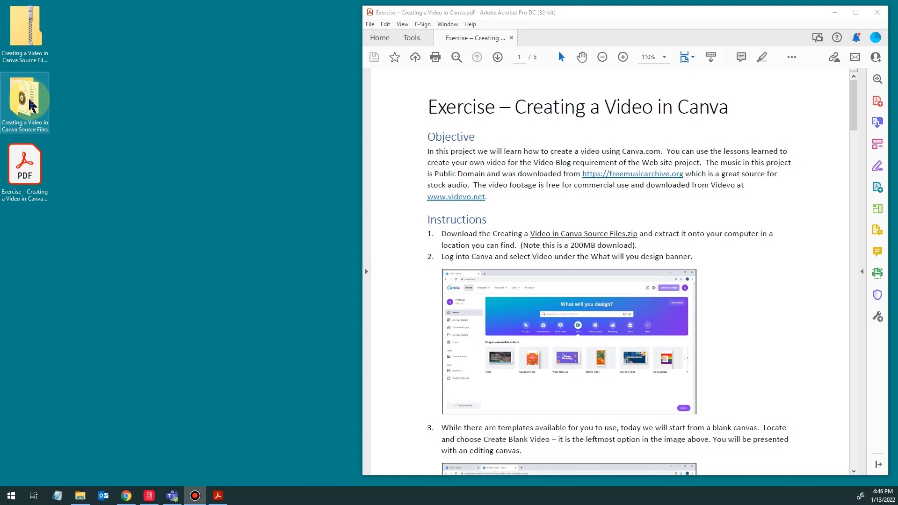
double_click(28, 99)
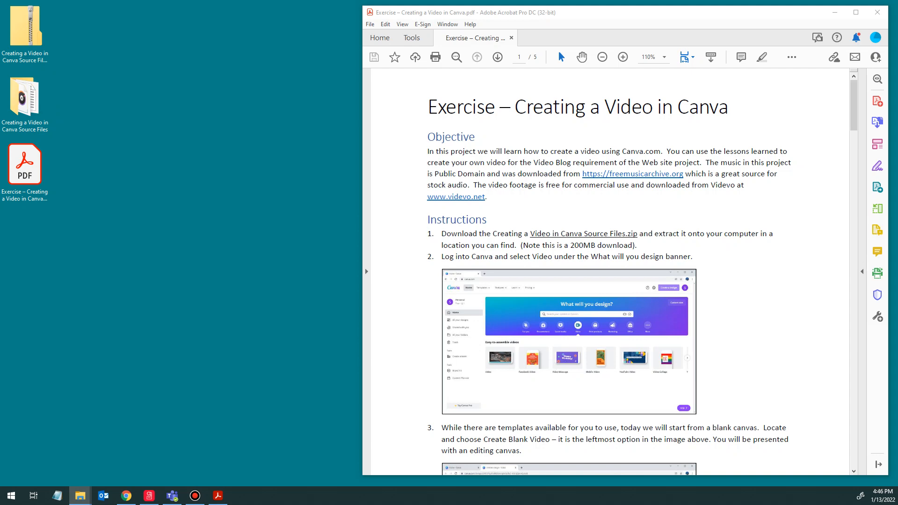
left_click_drag(736, 302, 350, 75)
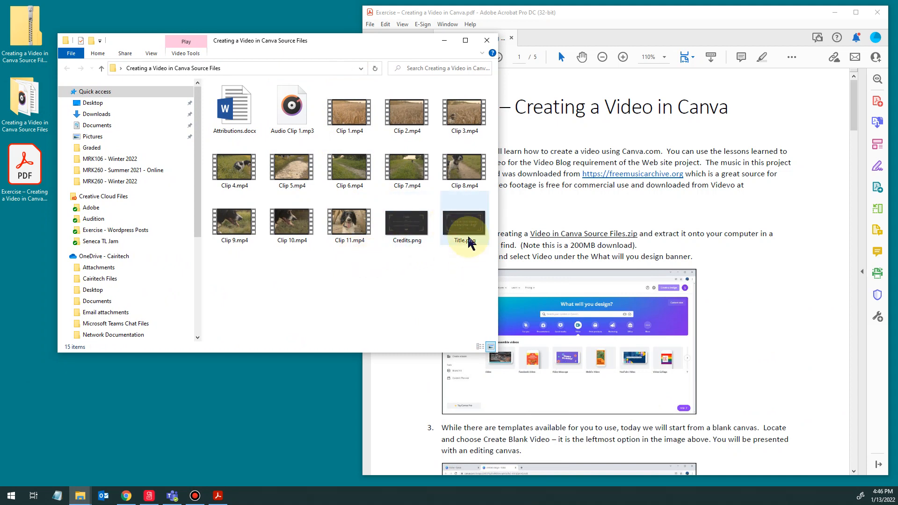
mouse_move(460, 232)
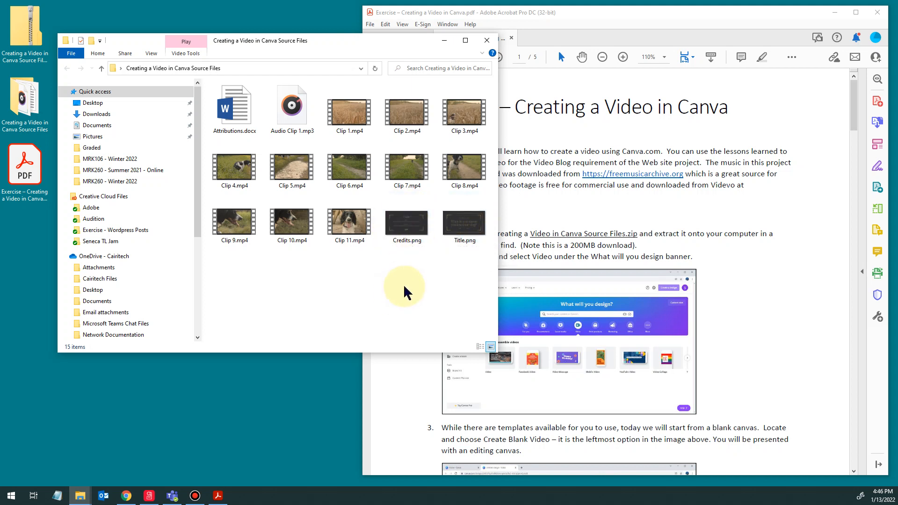
mouse_move(405, 237)
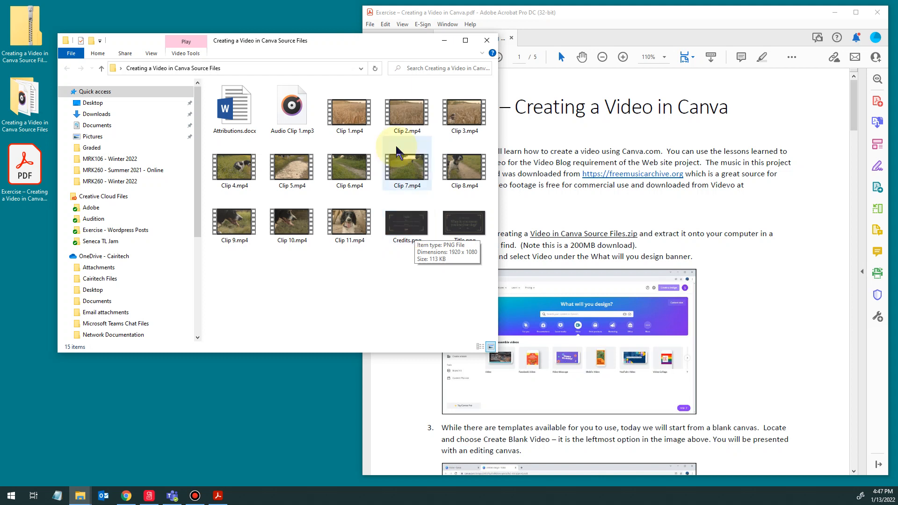
left_click(444, 40)
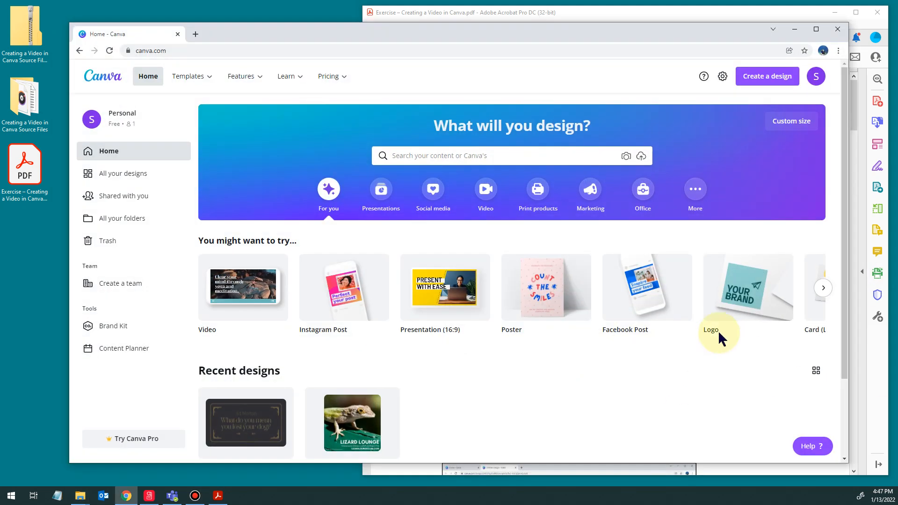
Browse Canva's video design types and create a blank 1920 × 1080 px Video design.
left_click(486, 195)
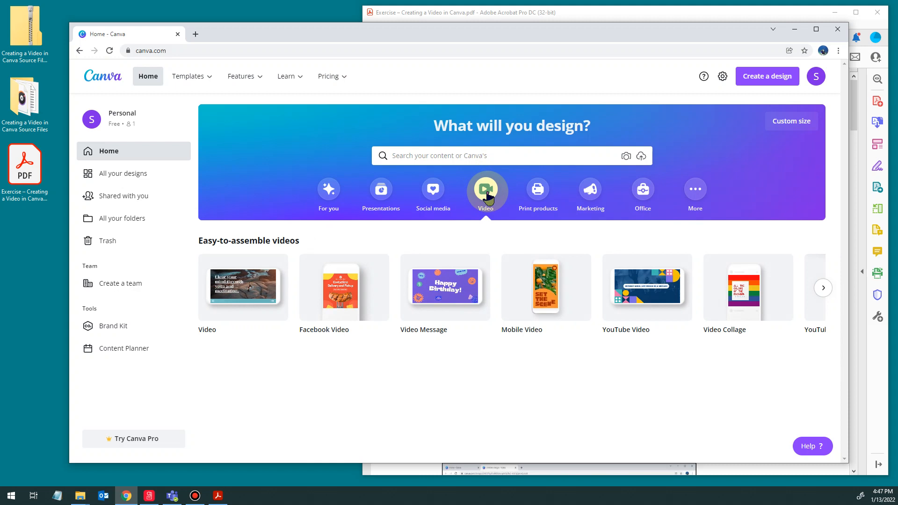
mouse_move(252, 289)
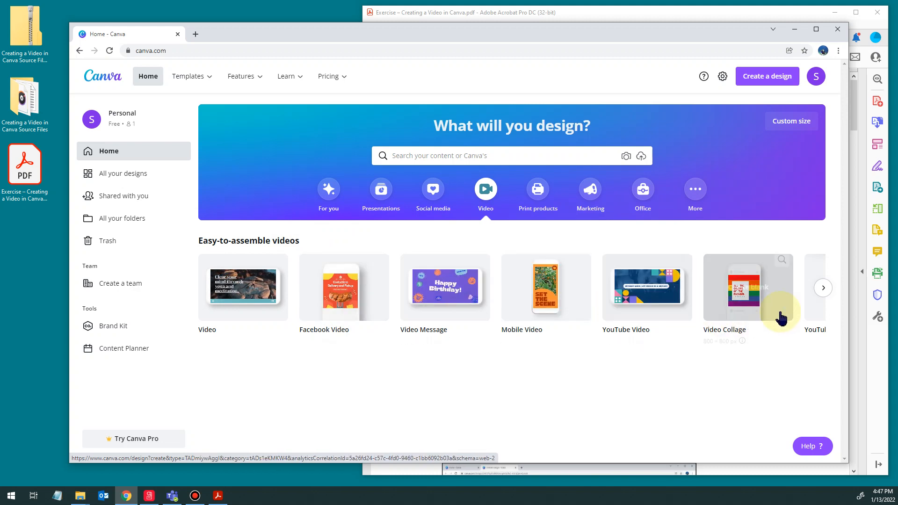
left_click(822, 288)
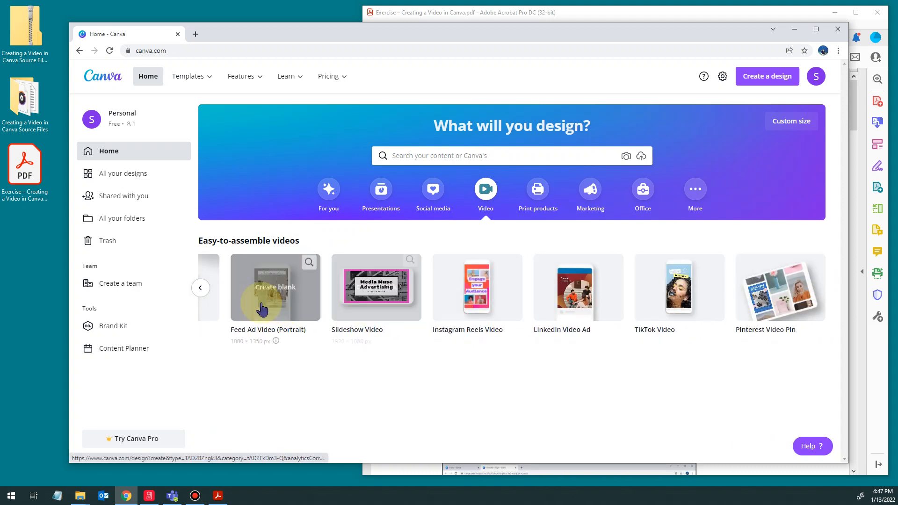
left_click(200, 289)
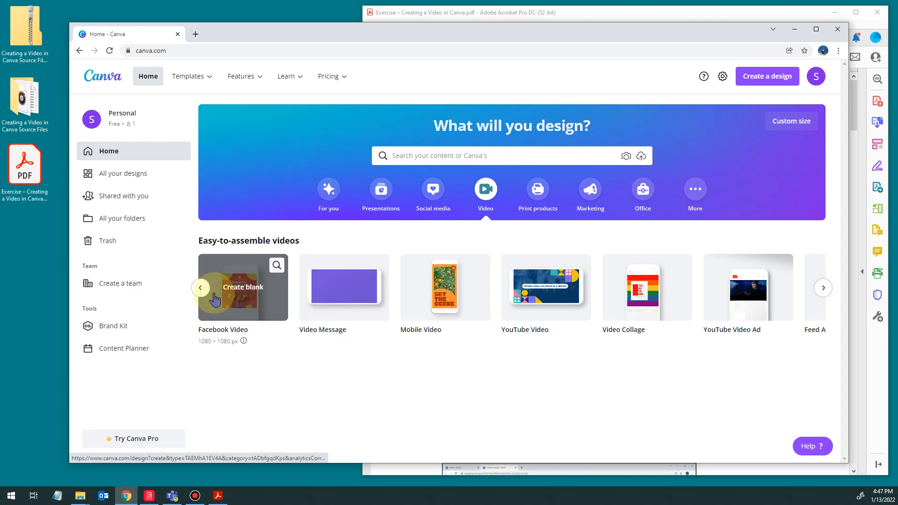
left_click(200, 288)
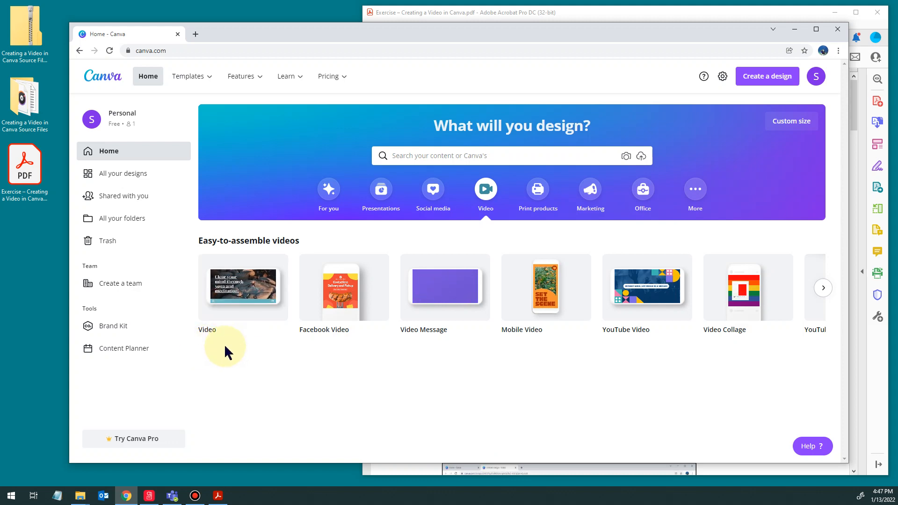
mouse_move(223, 345)
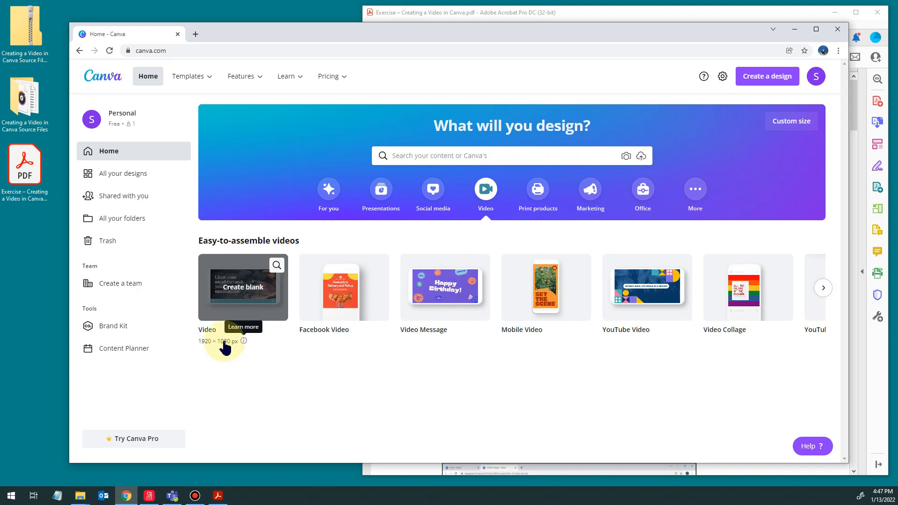
left_click(230, 292)
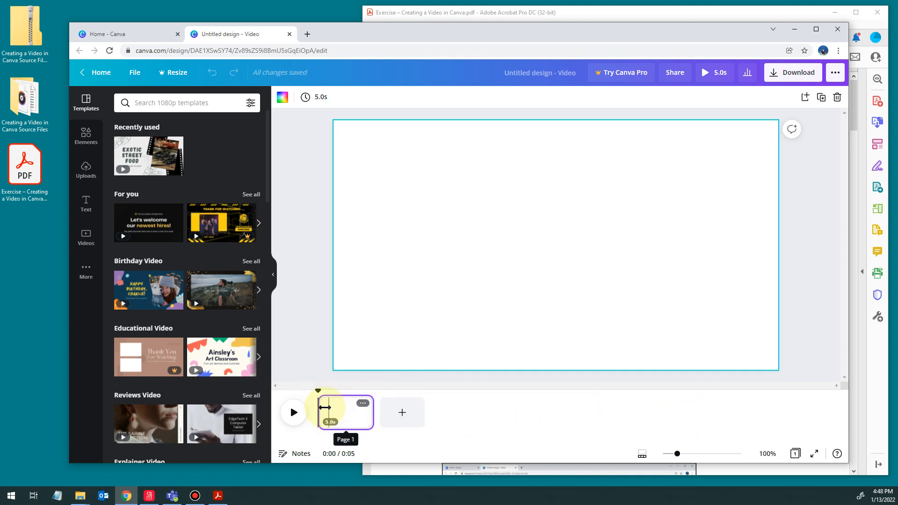
left_click(324, 402)
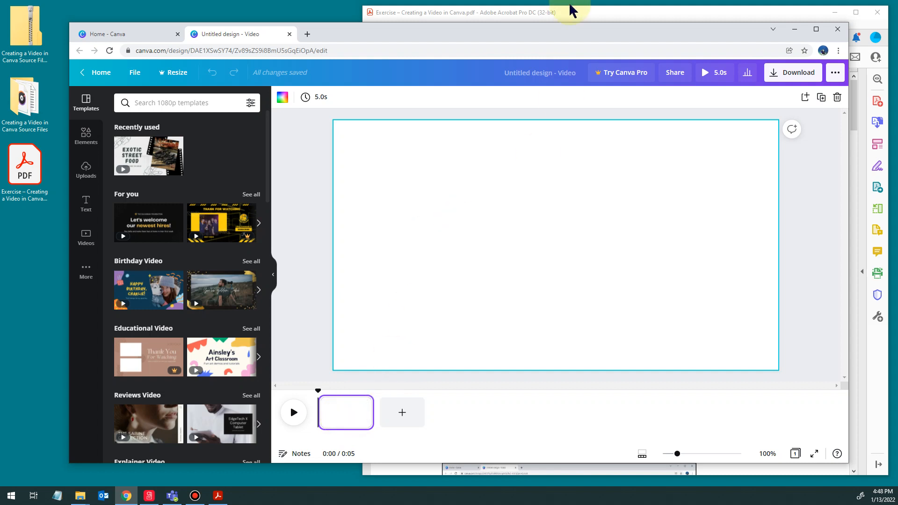
Switch to the exercise PDF in Acrobat and read through the instructions up to step 4 on uploading media.
left_click(574, 14)
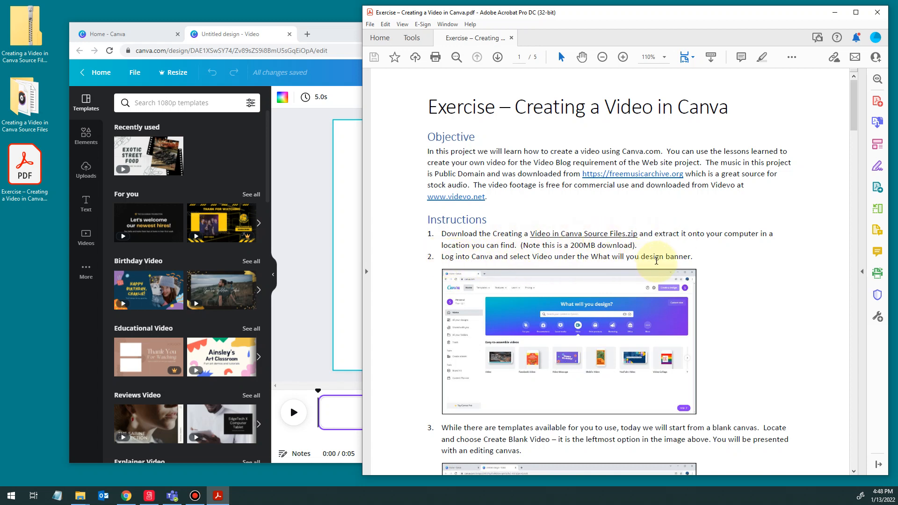
scroll(655, 261, "down", 6)
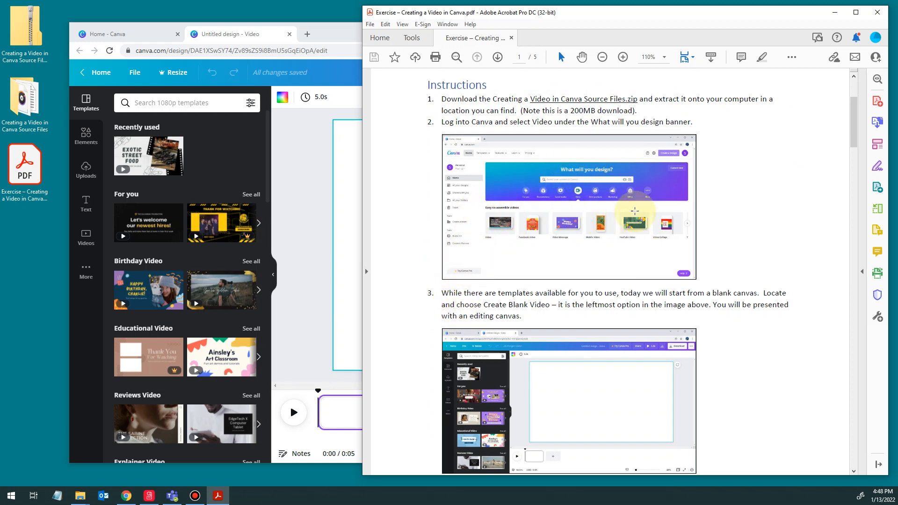
scroll(545, 344, "down", 1)
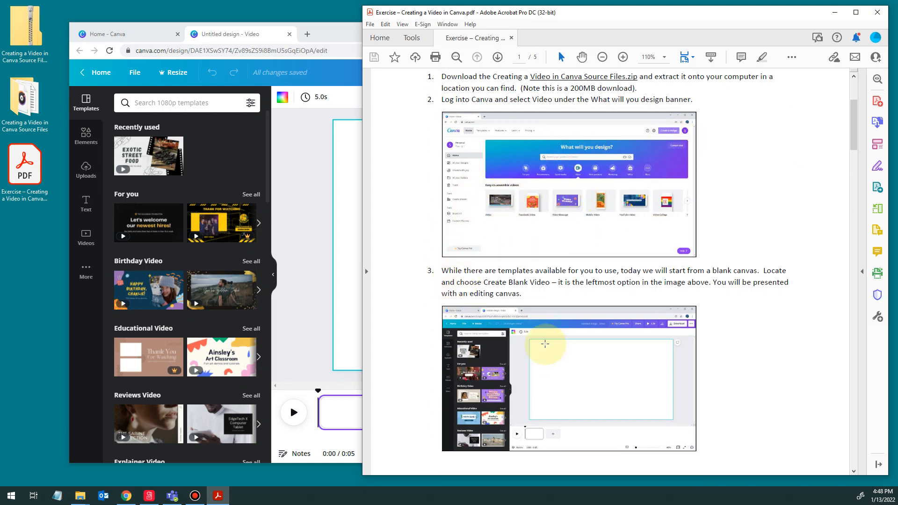
scroll(545, 343, "down", 3)
scroll(587, 305, "down", 3)
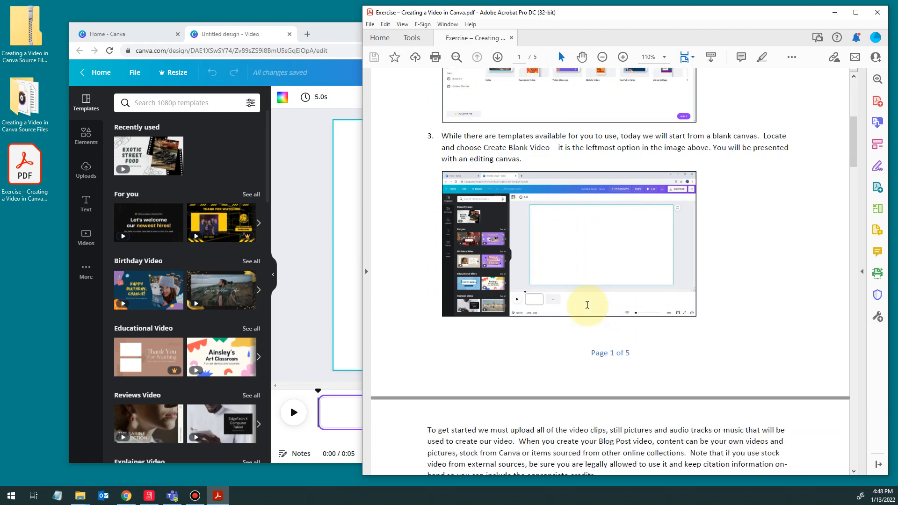
scroll(587, 304, "down", 13)
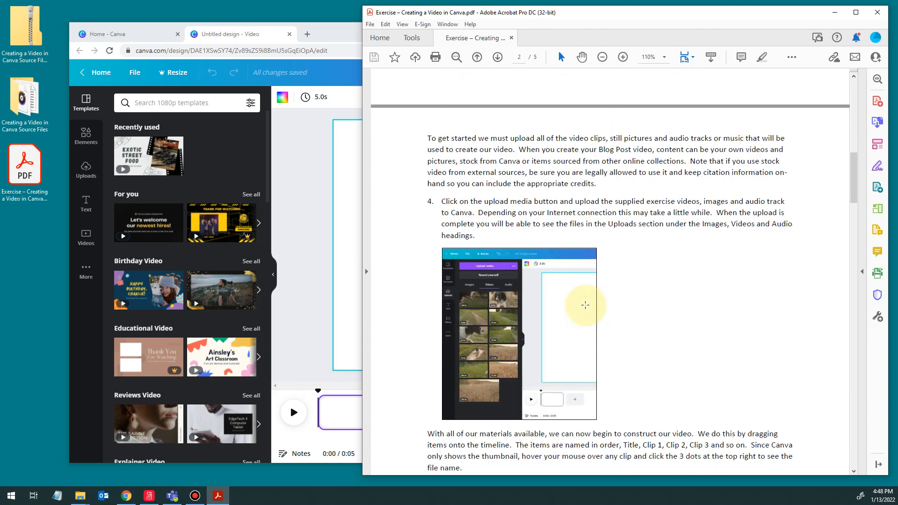
scroll(585, 305, "down", 1)
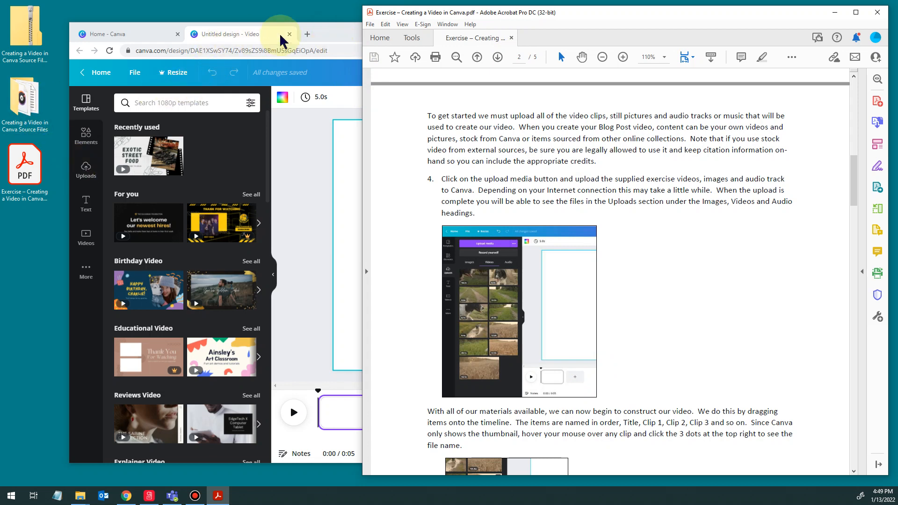
Switch back to the untitled Canva video design and show the uploaded media.
left_click(332, 34)
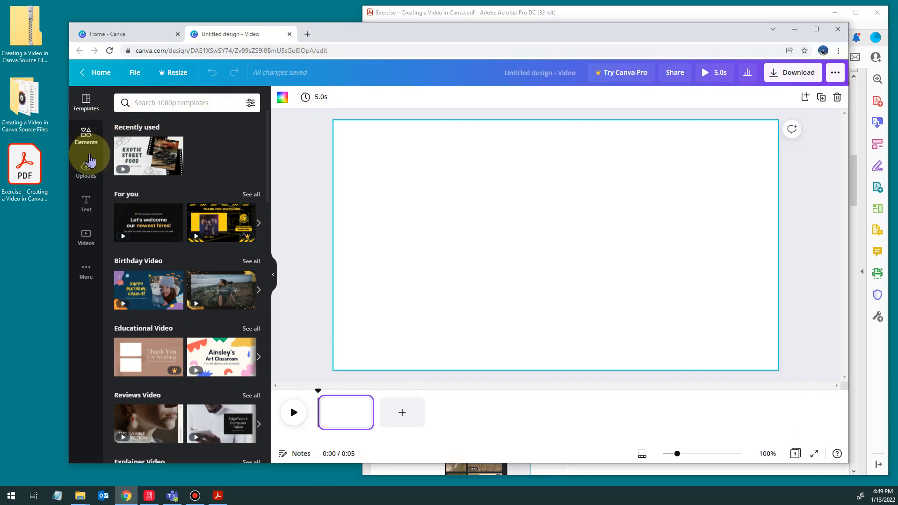
left_click(89, 162)
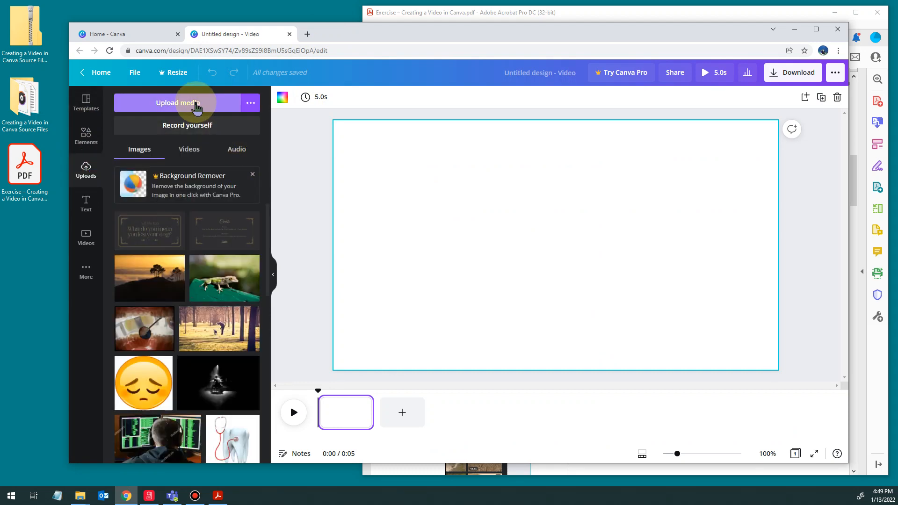
left_click(196, 107)
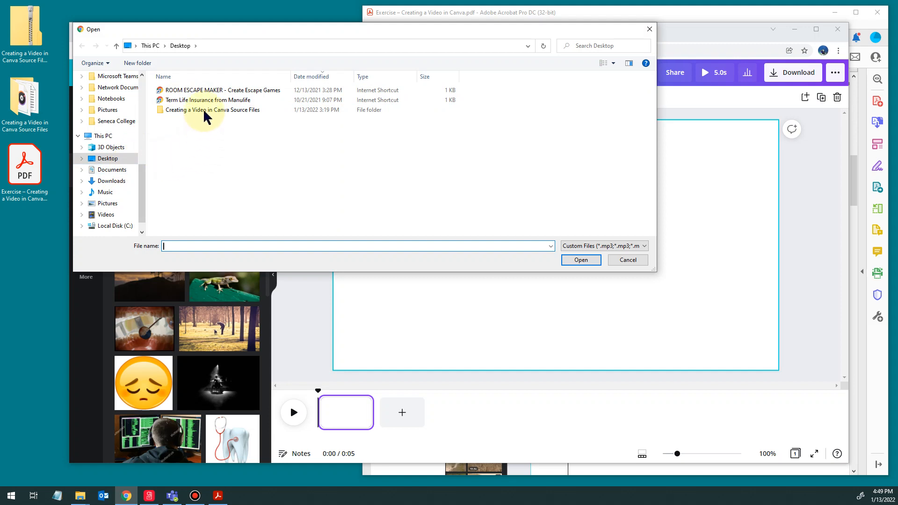
left_click(204, 113)
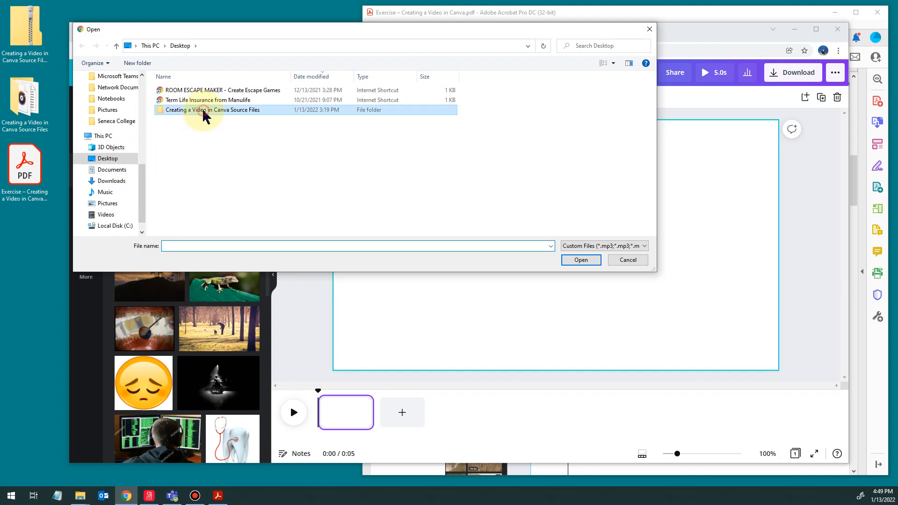
double_click(205, 112)
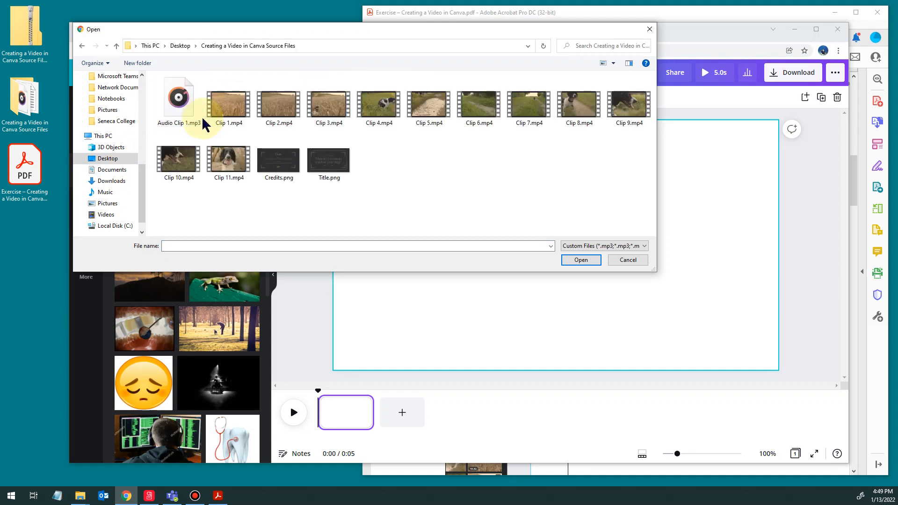
left_click(182, 107)
left_click(323, 172, "shift")
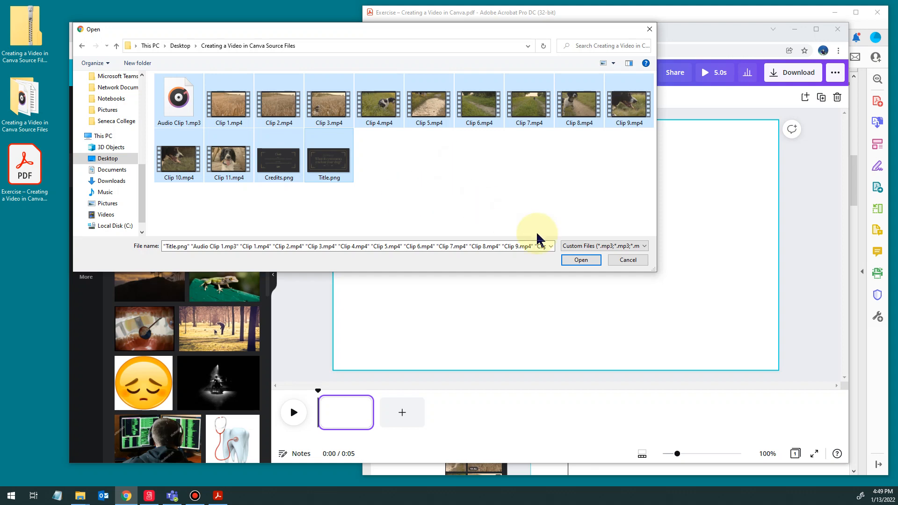
left_click(628, 260)
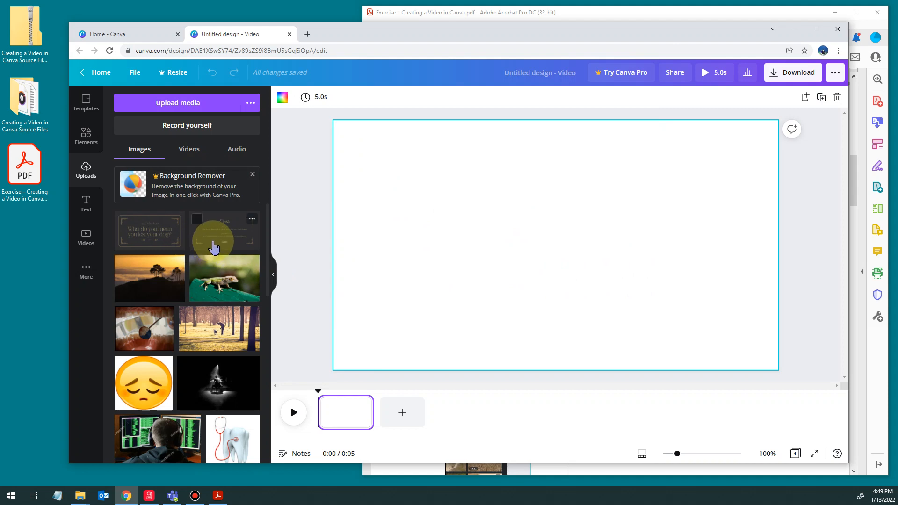
Review the uploaded video clips and the uploaded audio track.
left_click(188, 150)
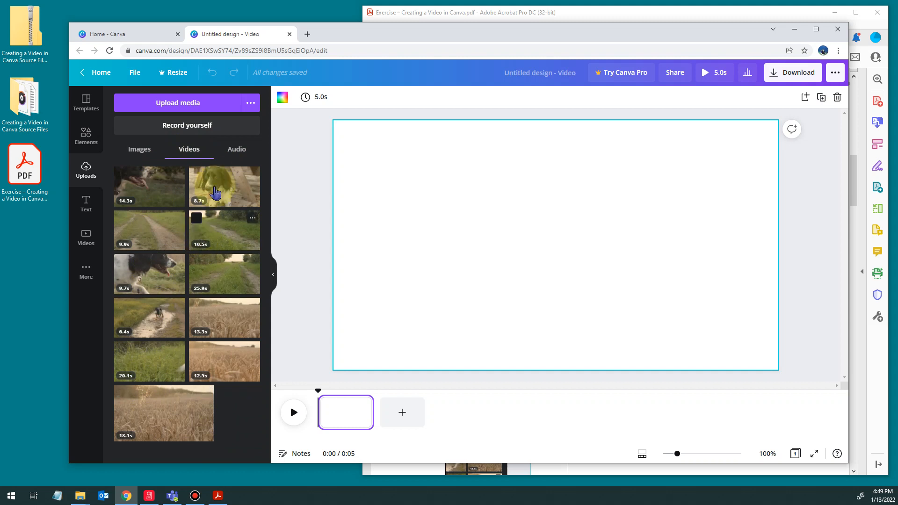
left_click(234, 152)
mouse_move(164, 193)
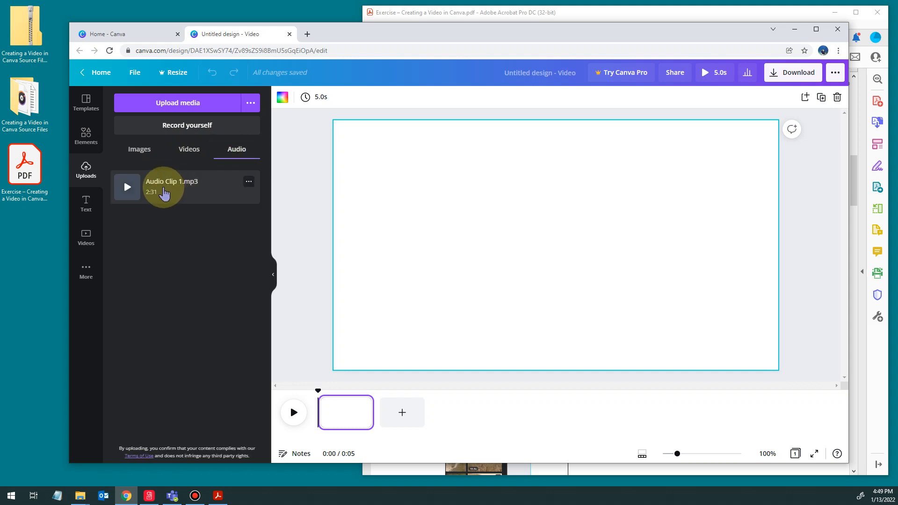
Read the exercise PDF's note on identifying clips, and check the file name of the uploaded 14.3 s video in Canva.
left_click(588, 11)
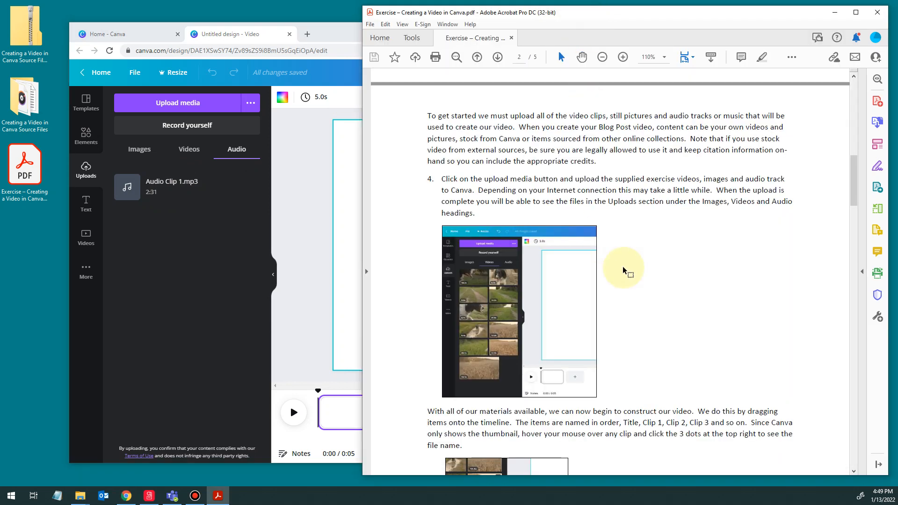
scroll(623, 270, "down", 5)
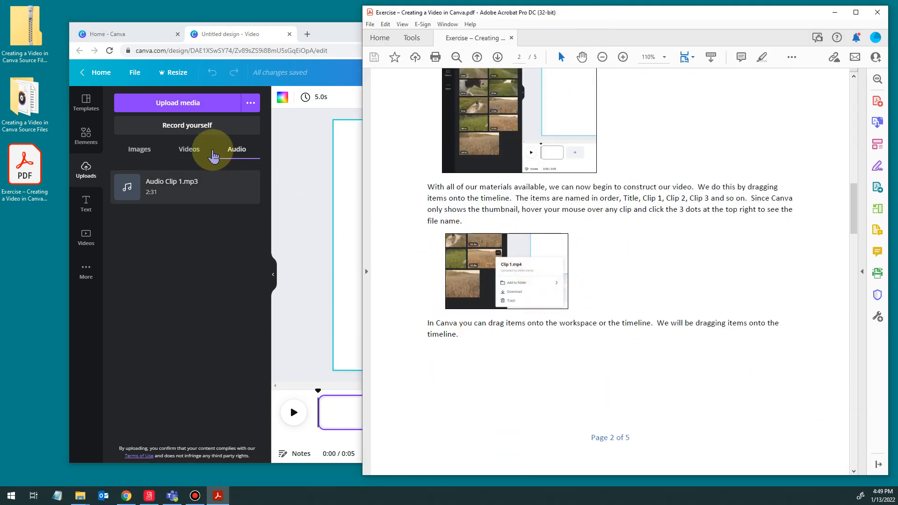
left_click(187, 149)
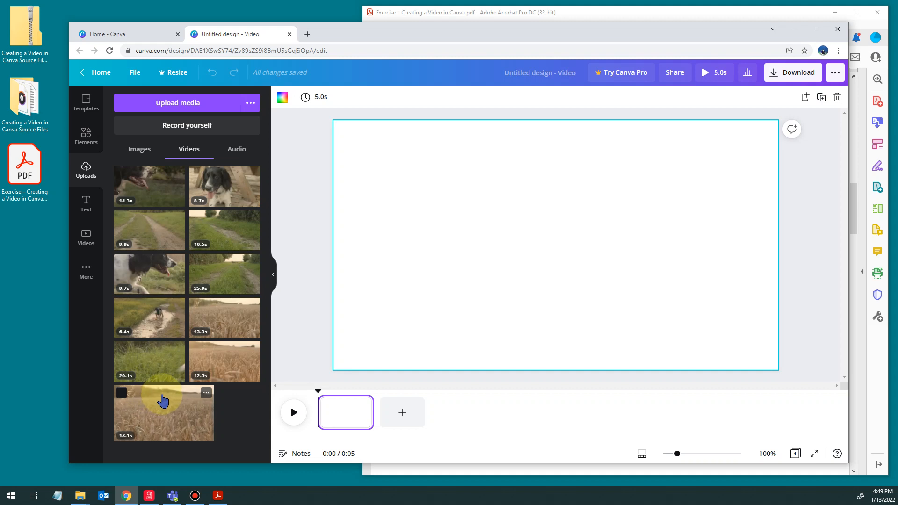
left_click(177, 175)
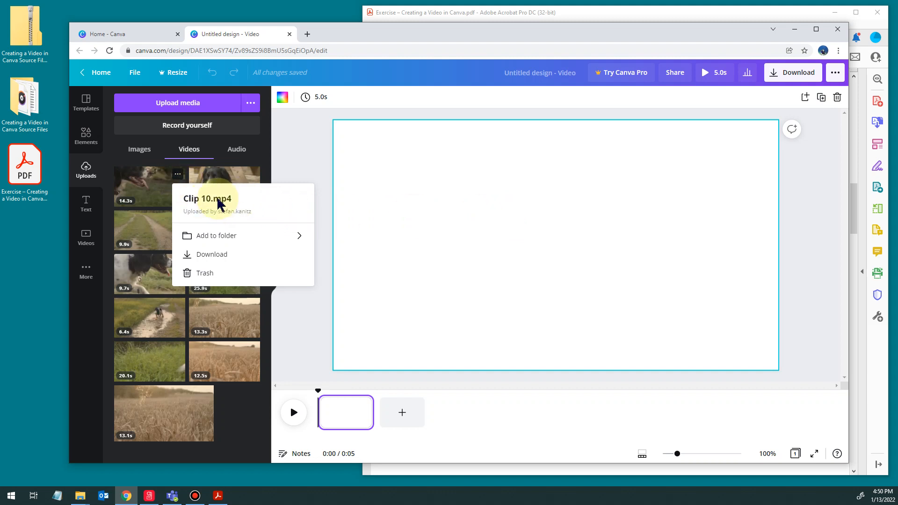
left_click(298, 156)
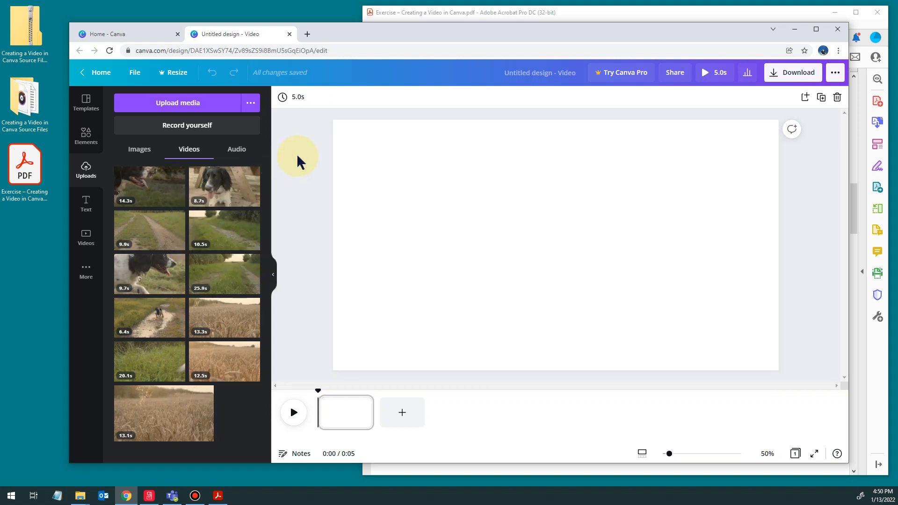
Switch to the exercise PDF in Acrobat and read step 5 on adding the Title.jpg graphic to the timeline.
left_click(590, 14)
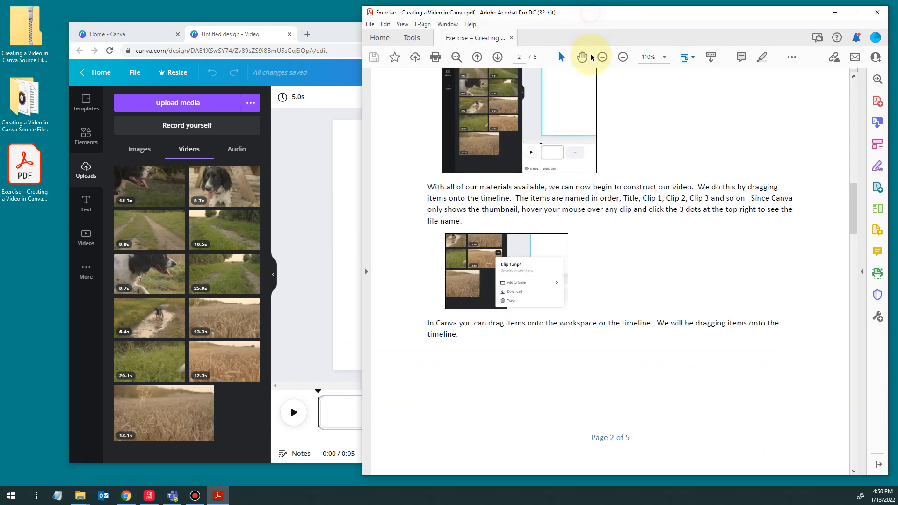
scroll(545, 258, "down", 7)
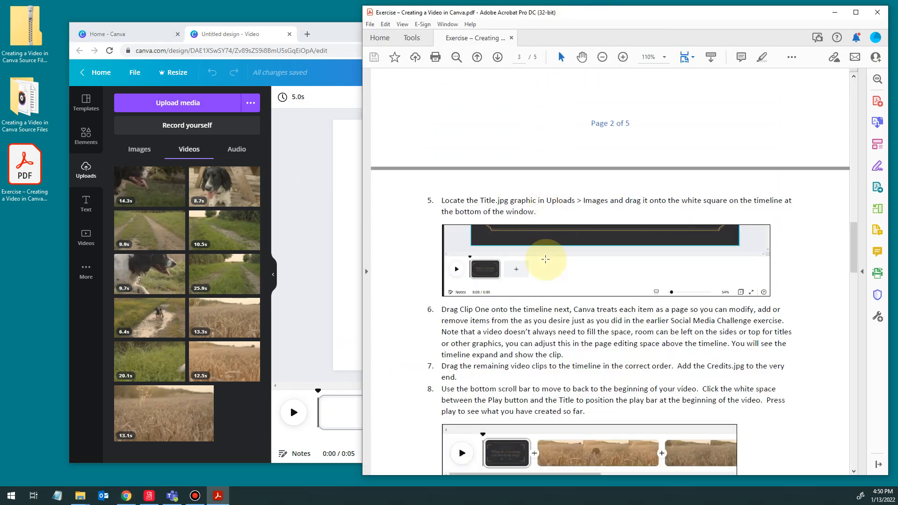
scroll(545, 259, "down", 1)
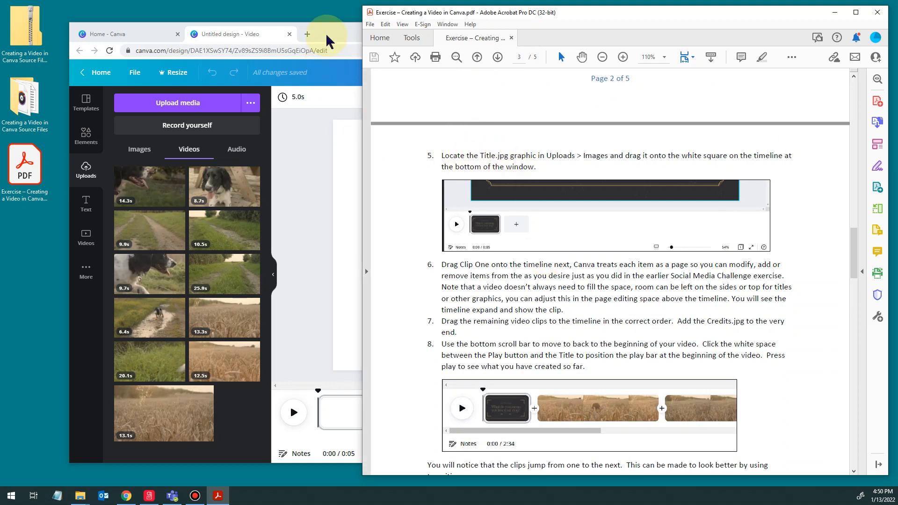
left_click_drag(497, 156, 509, 156)
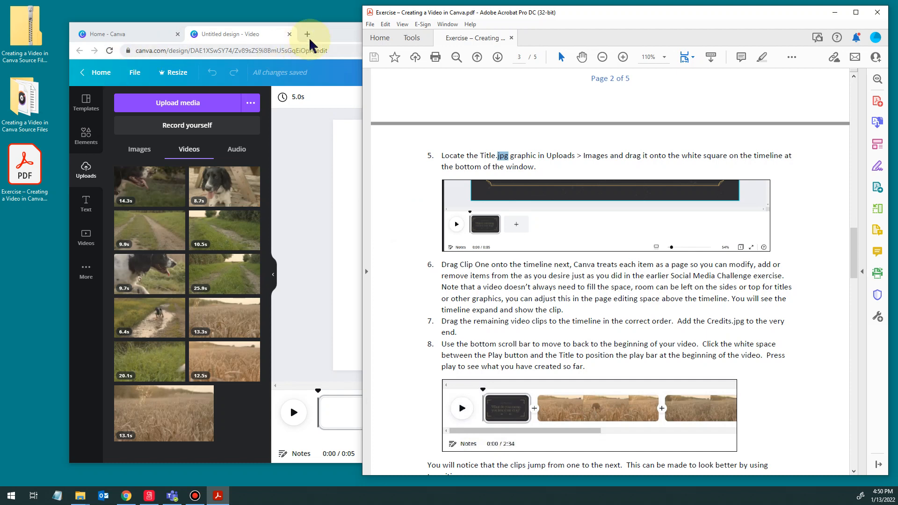
Switch back to the Canva design and place the uploaded title image on the empty first page of the timeline.
left_click(330, 35)
left_click(139, 148)
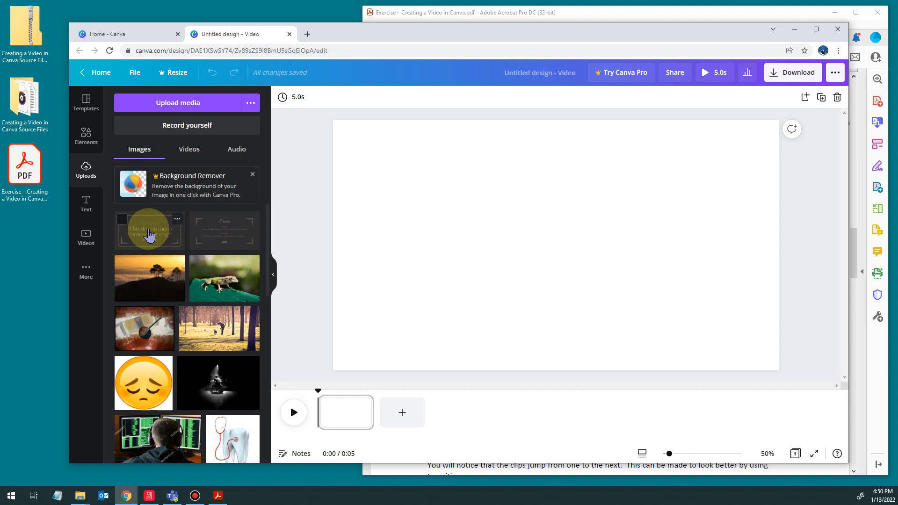
left_click_drag(148, 236, 436, 169)
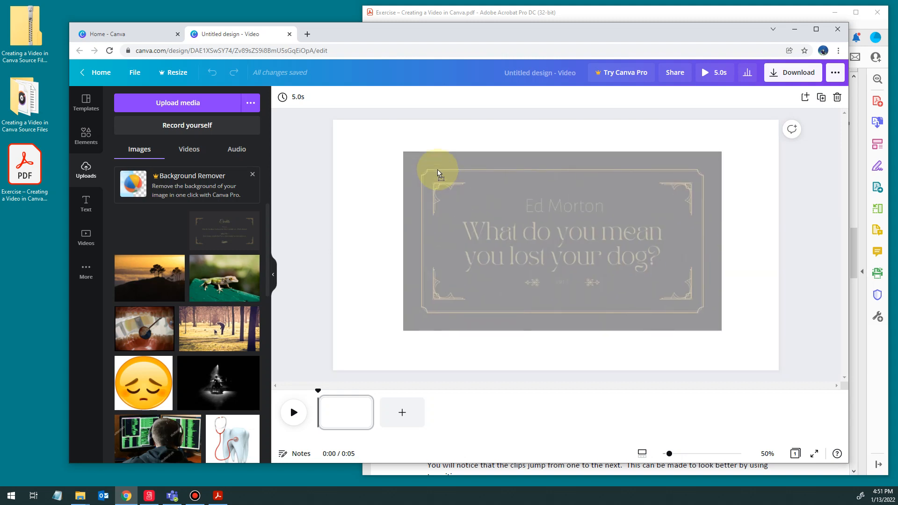
left_click_drag(436, 169, 350, 414)
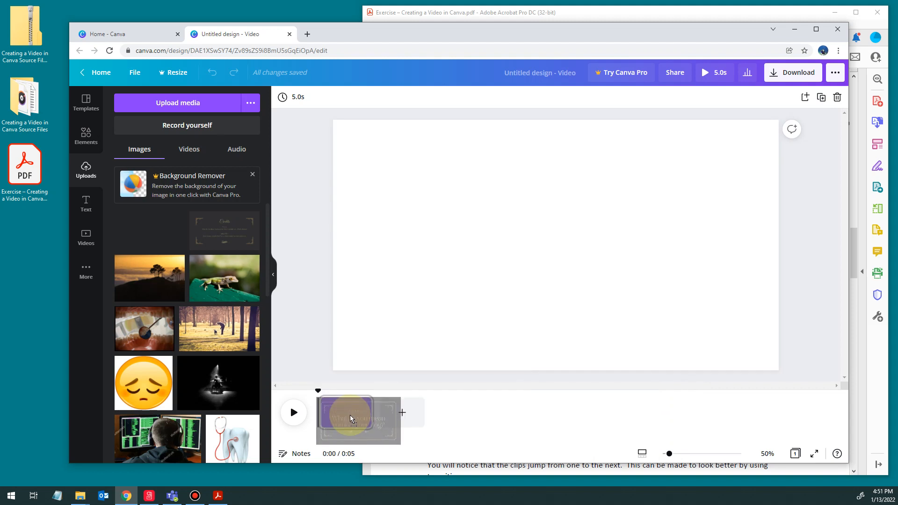
left_click_drag(350, 414, 350, 414)
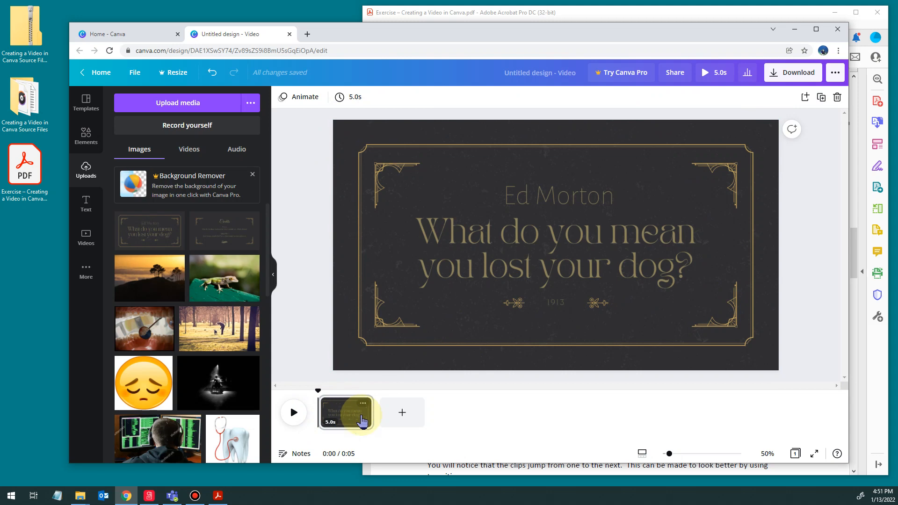
Read the exercise PDF's steps 6 to 8 on adding the clips, and show the uploaded videos in Canva.
left_click(661, 13)
scroll(601, 276, "down", 3)
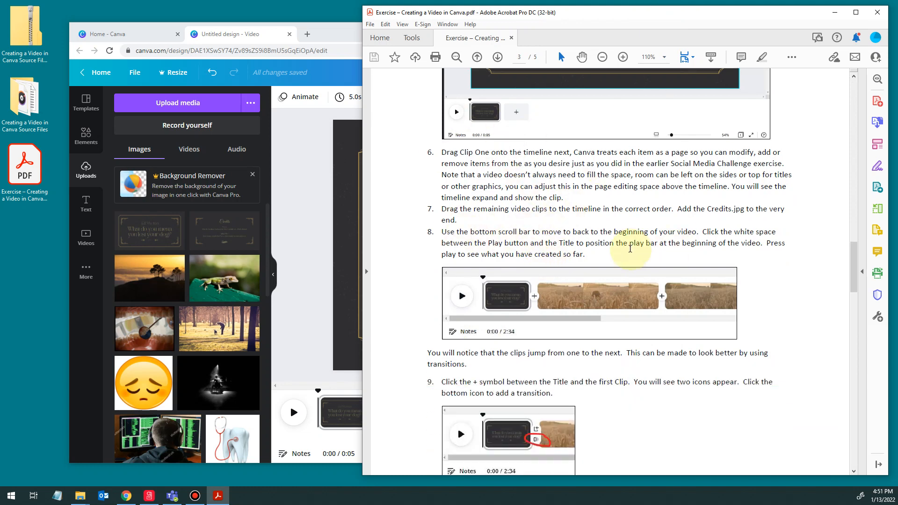
left_click(341, 34)
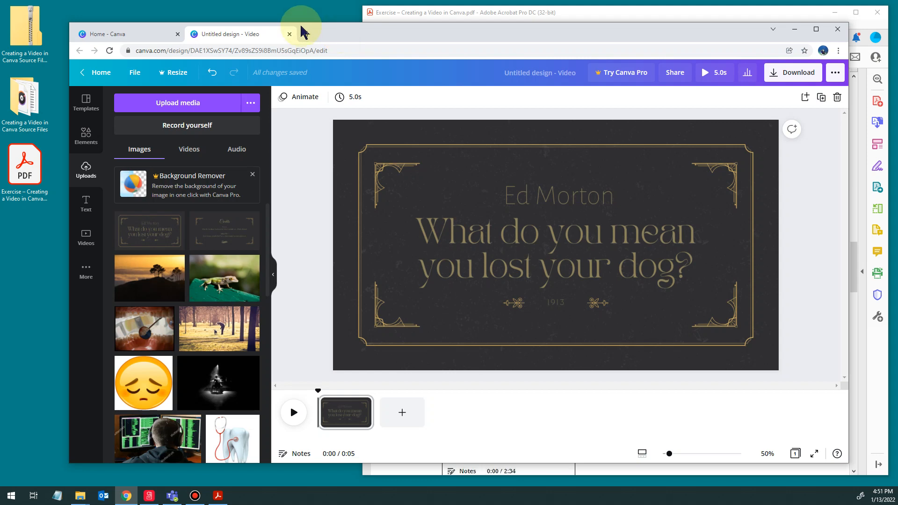
left_click(186, 152)
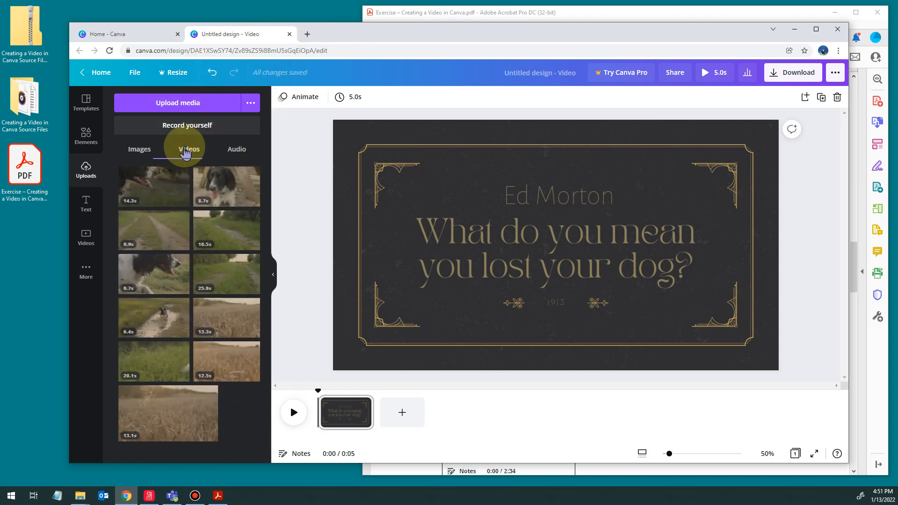
left_click(499, 19)
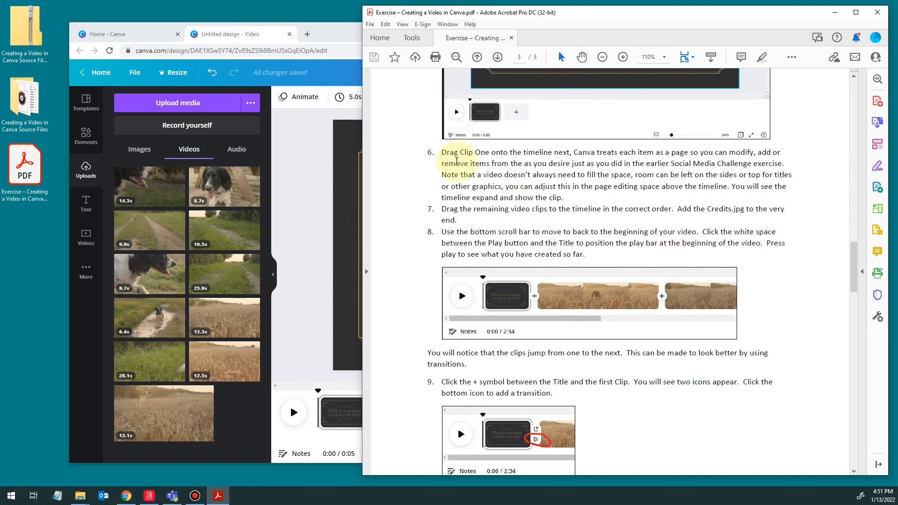
Return to Canva, identify Clip 1.mp4 among the uploaded videos and add it to the timeline after the title page.
left_click(337, 33)
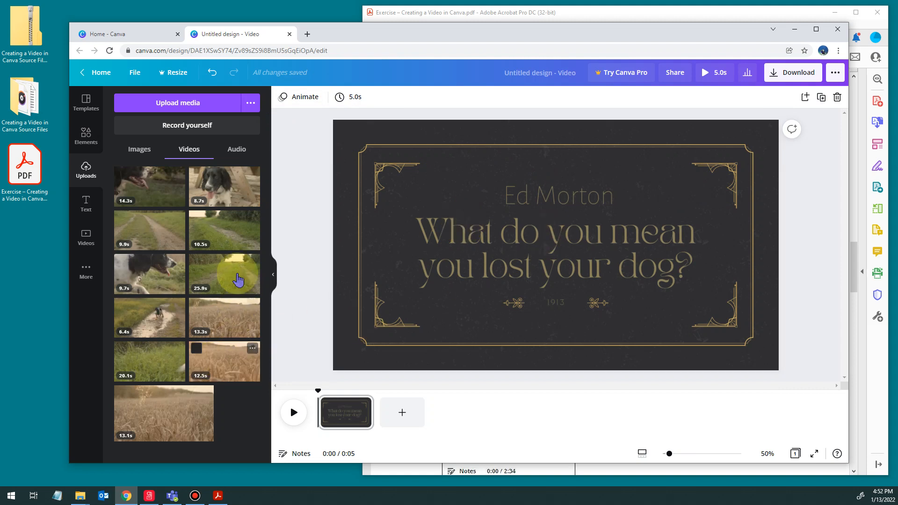
left_click(253, 350)
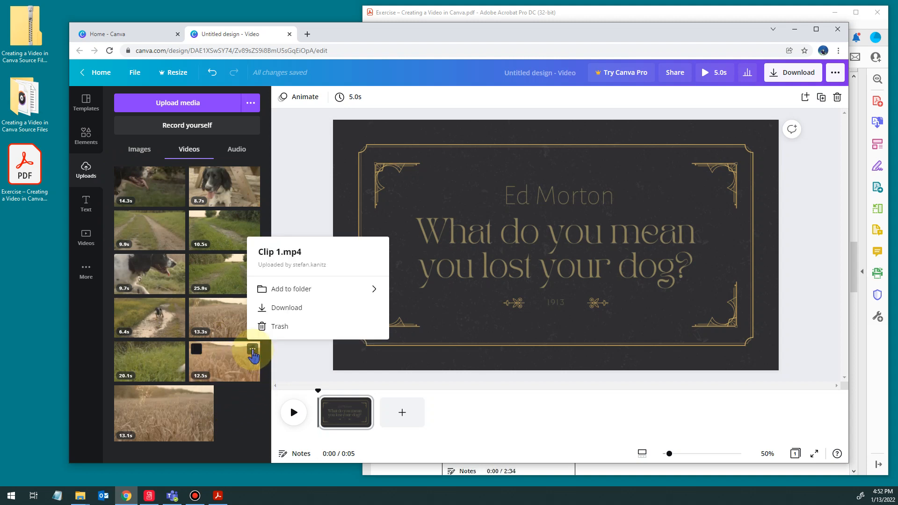
left_click(223, 360)
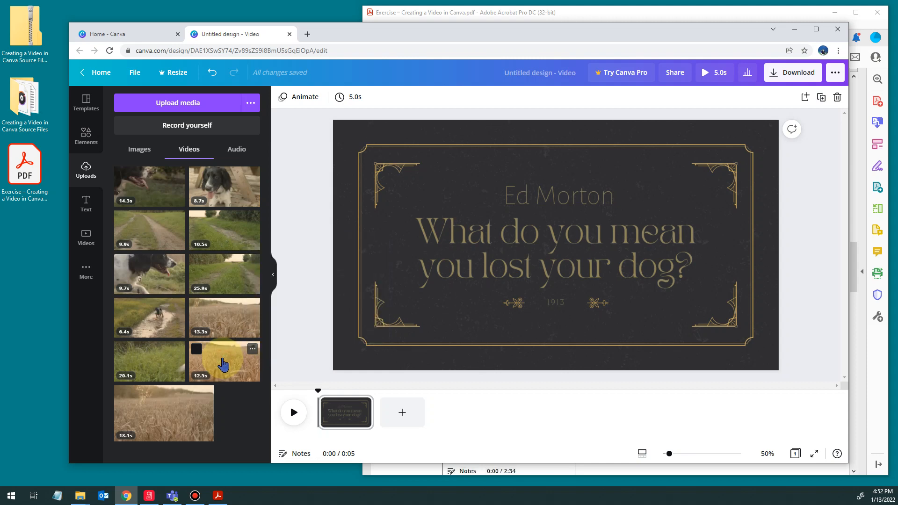
left_click_drag(222, 364, 404, 408)
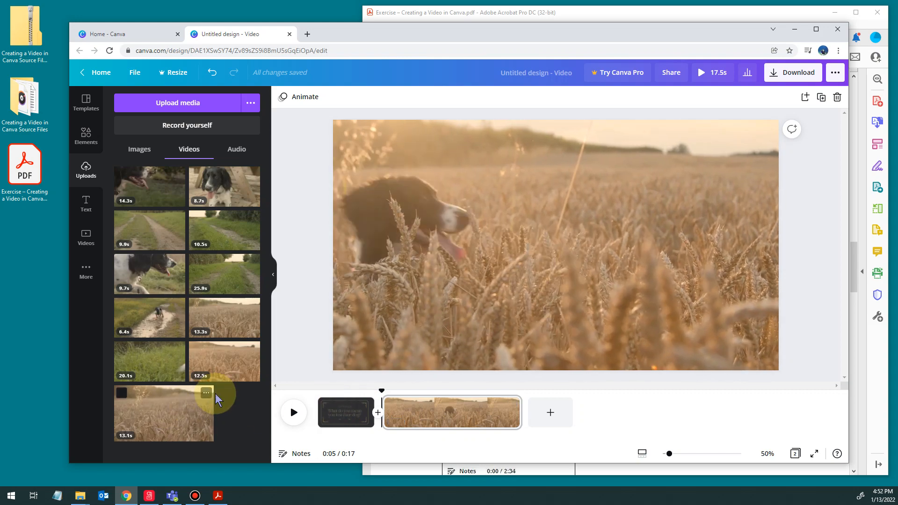
Identify Clip 2.mp4 and Clip 3.mp4 by file name and add them in order to the end of the timeline.
left_click(206, 393)
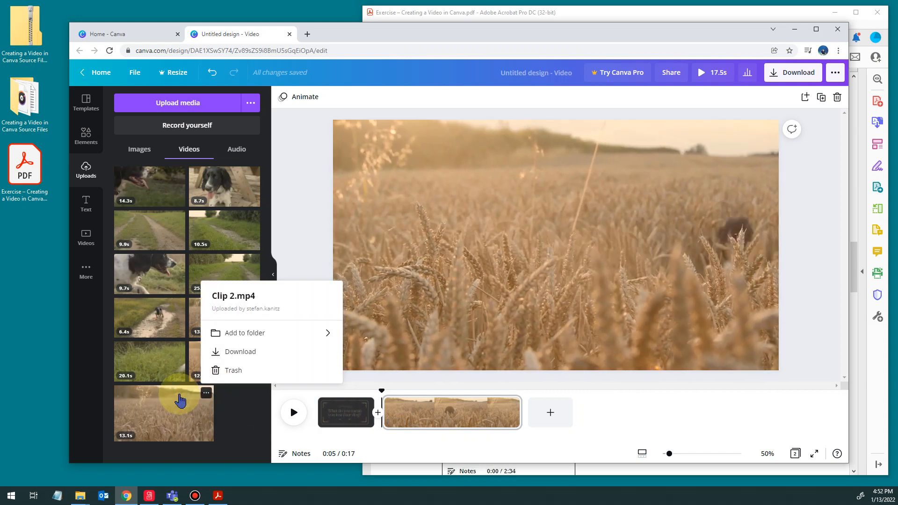
left_click_drag(180, 400, 542, 410)
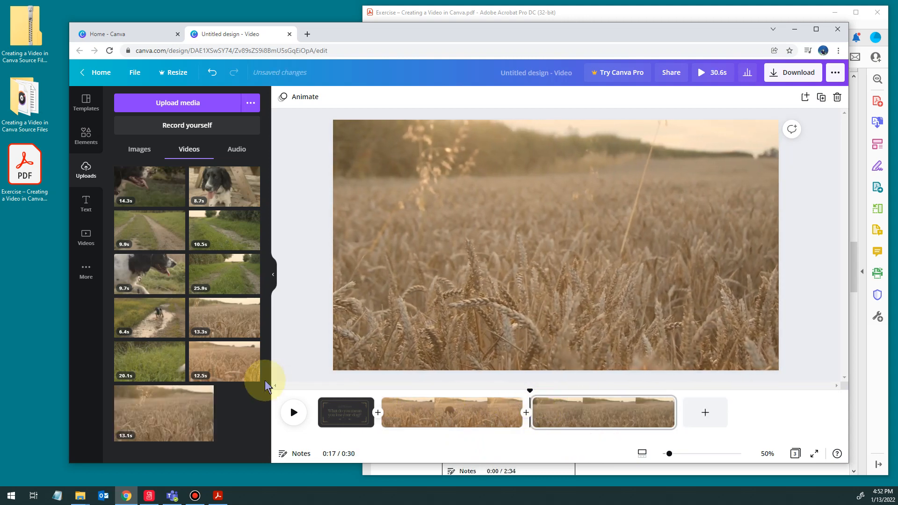
left_click(252, 307)
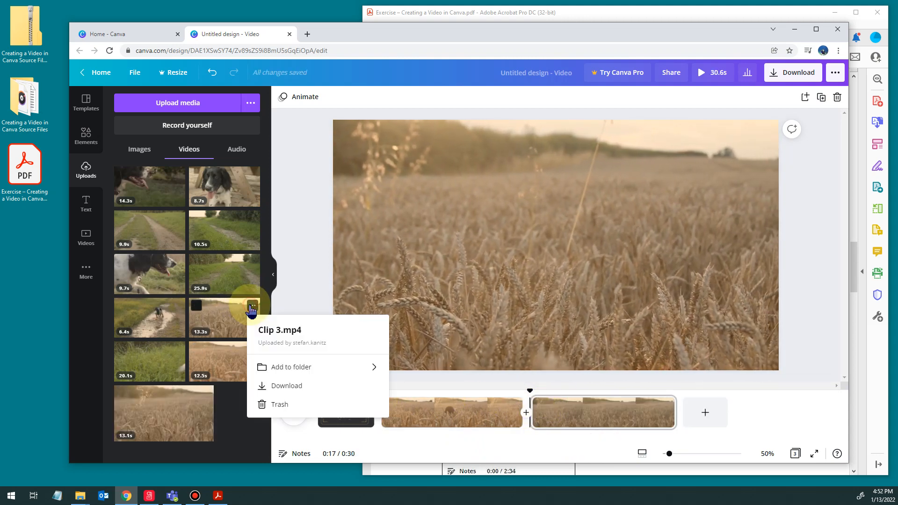
left_click_drag(225, 322, 704, 416)
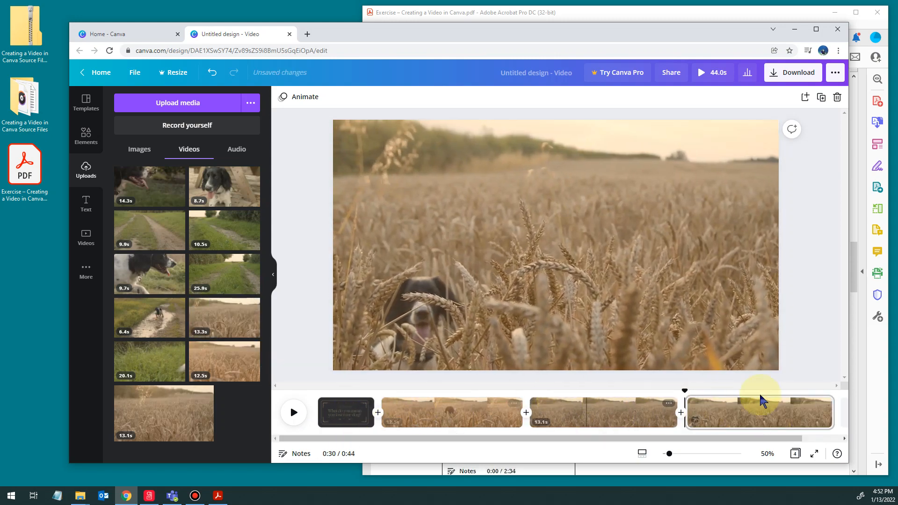
Play the video briefly from Clip 3, pause it, and try out the timeline's view toggle.
left_click(437, 308)
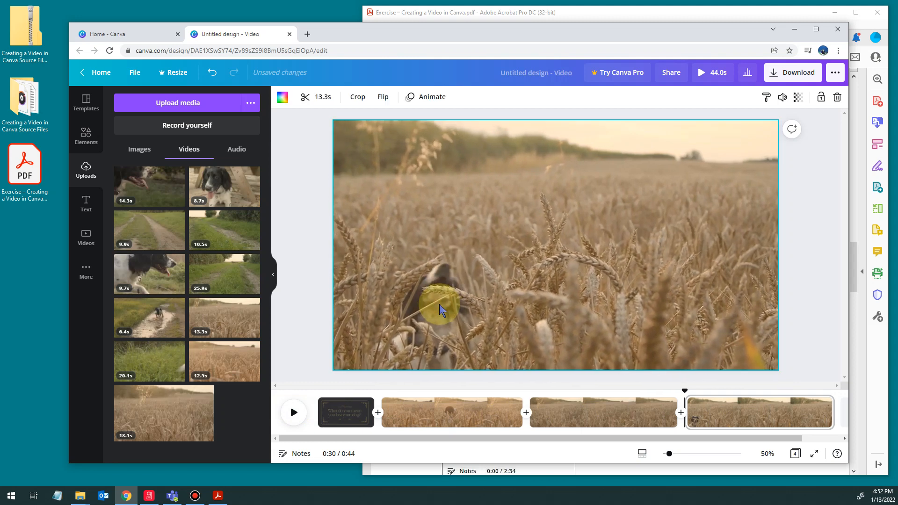
left_click(293, 413)
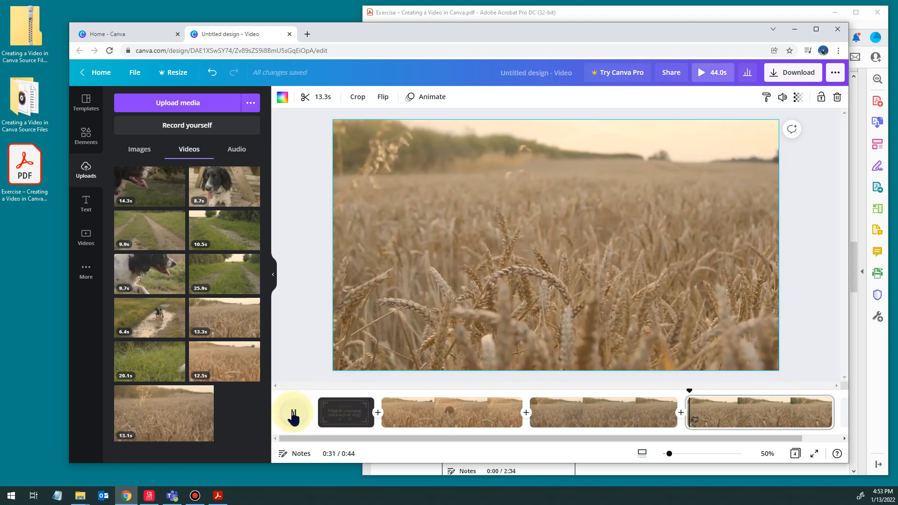
left_click(293, 413)
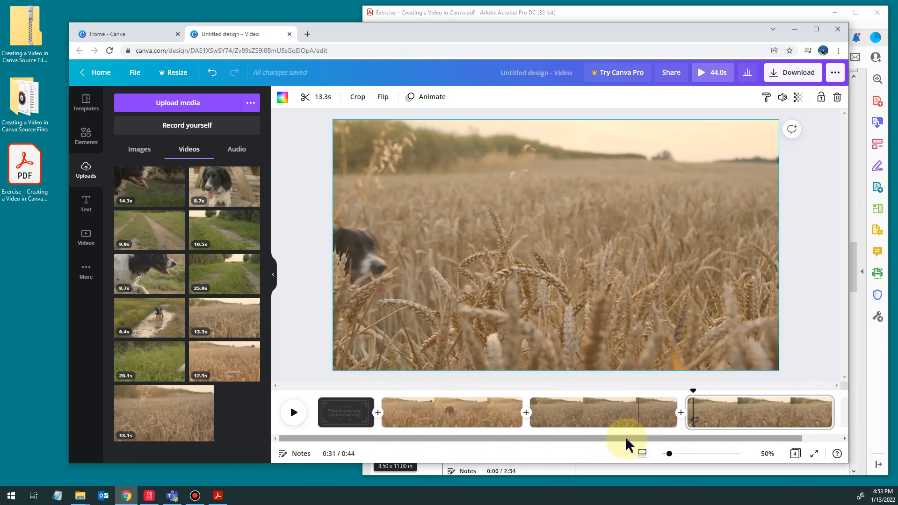
left_click_drag(532, 433, 616, 430)
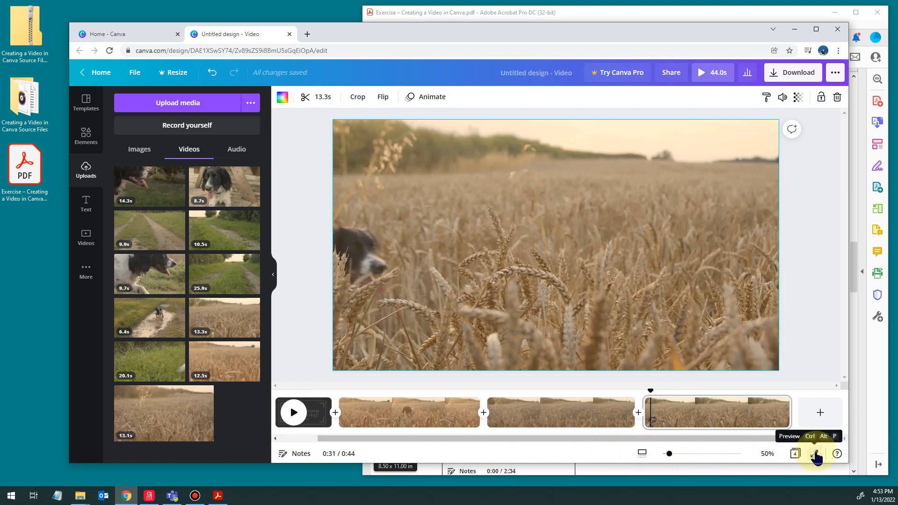
left_click(641, 453)
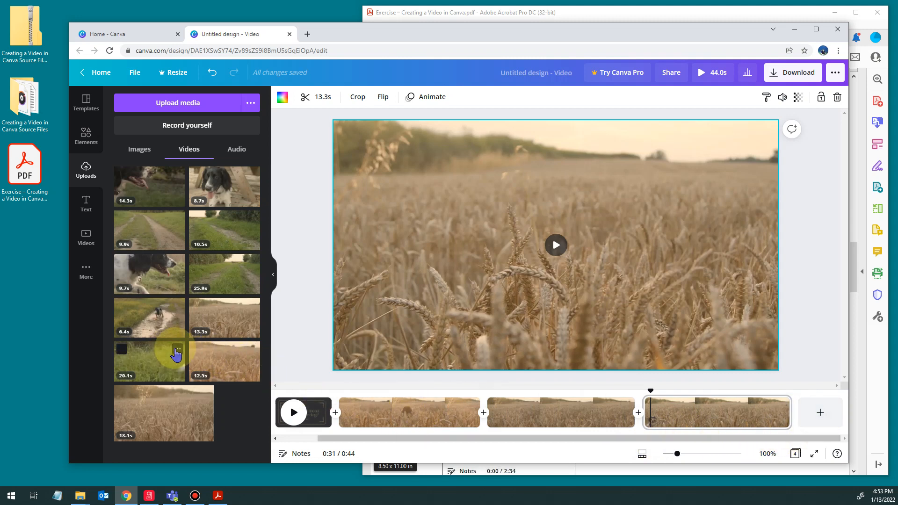
Check the file name of the uploaded 20.1 s grass video and add it to the timeline after Clip 3.
left_click(177, 351)
left_click(205, 326)
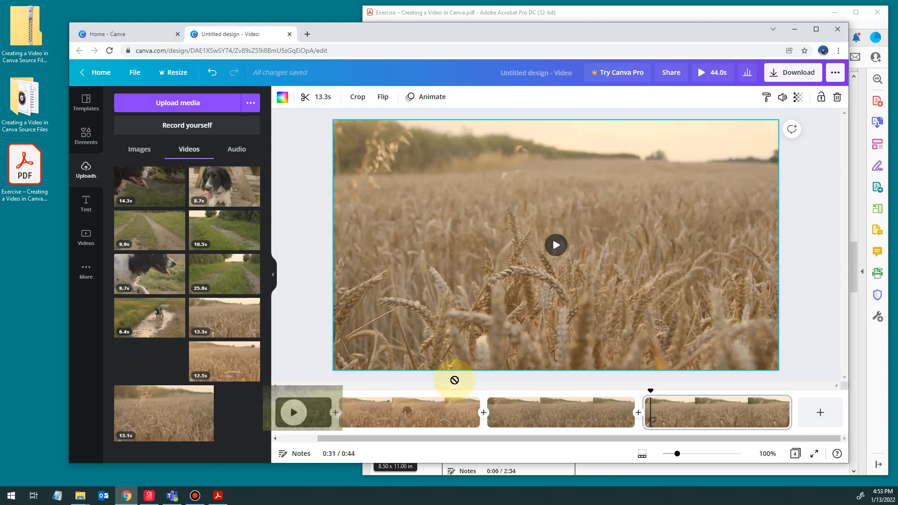
left_click(817, 419)
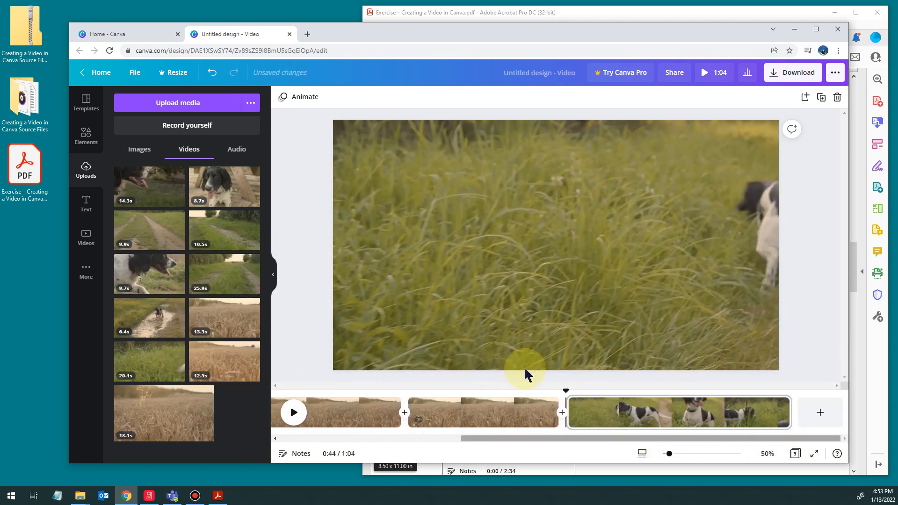
Look for the next clip by file name and add the uploaded 6.4 s puddle video to the end of the timeline.
left_click(177, 218)
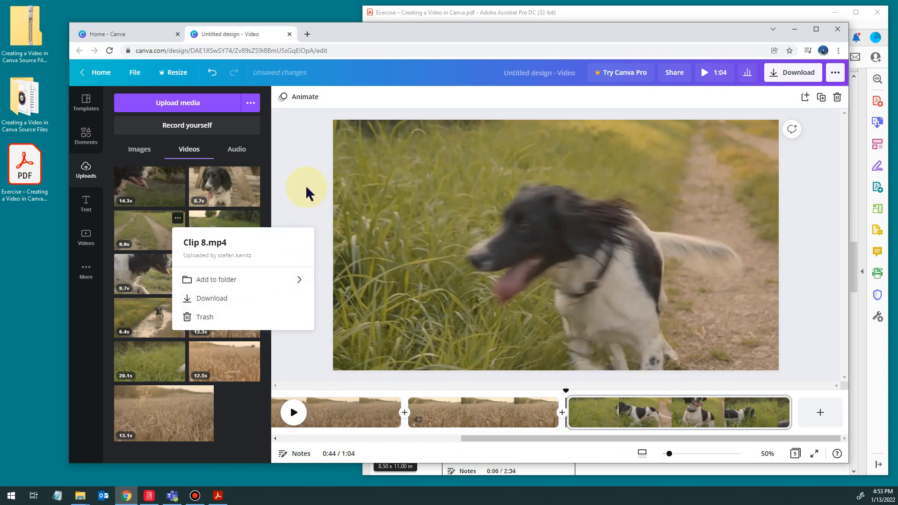
left_click(305, 185)
left_click_drag(151, 319, 812, 411)
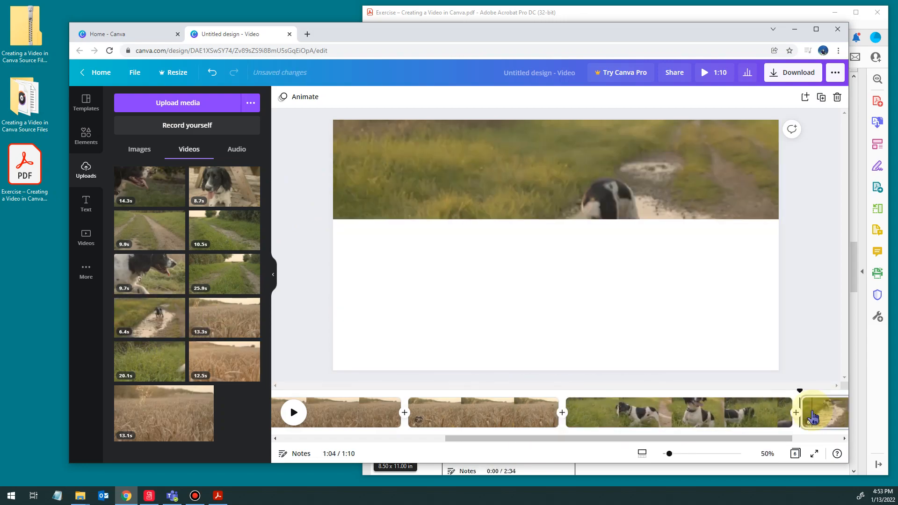
left_click_drag(700, 434, 781, 436)
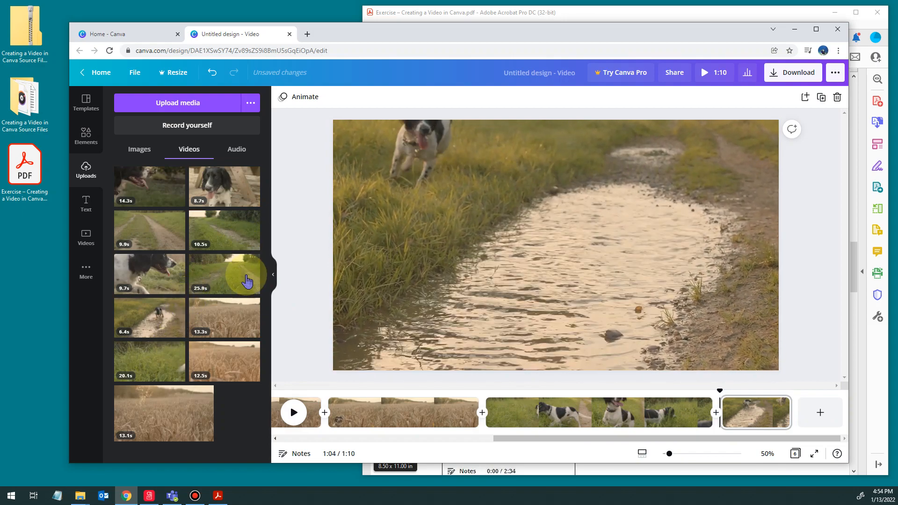
Identify Clip 6.mp4 by file name and add this 10.5 s video to the end of the timeline.
left_click(252, 262)
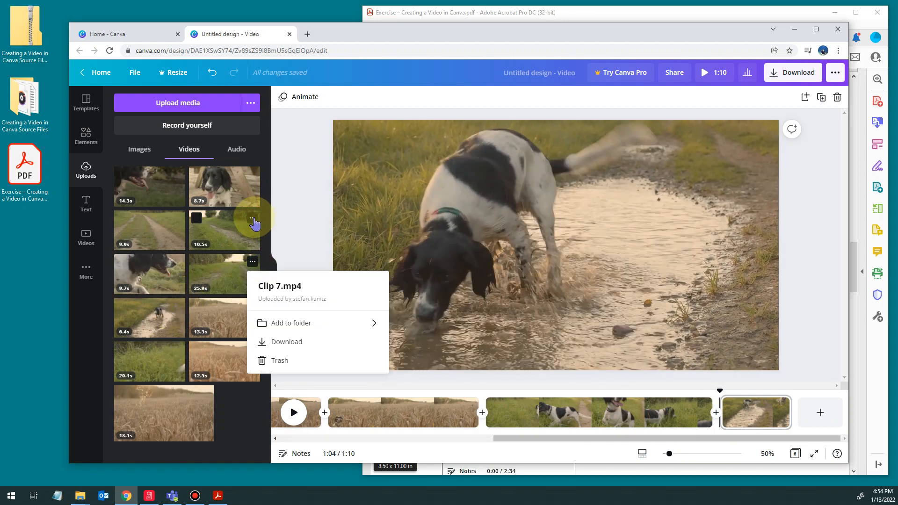
left_click(252, 218)
left_click_drag(220, 231, 817, 410)
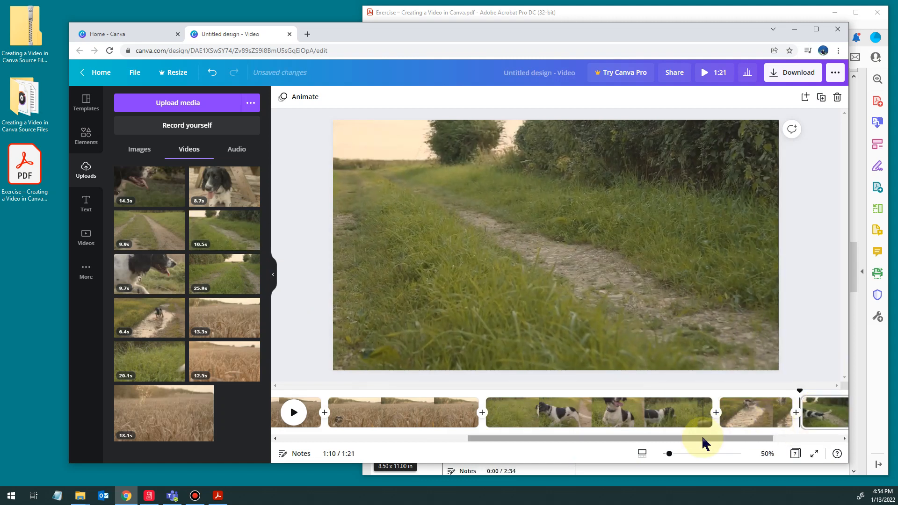
left_click_drag(702, 438, 801, 439)
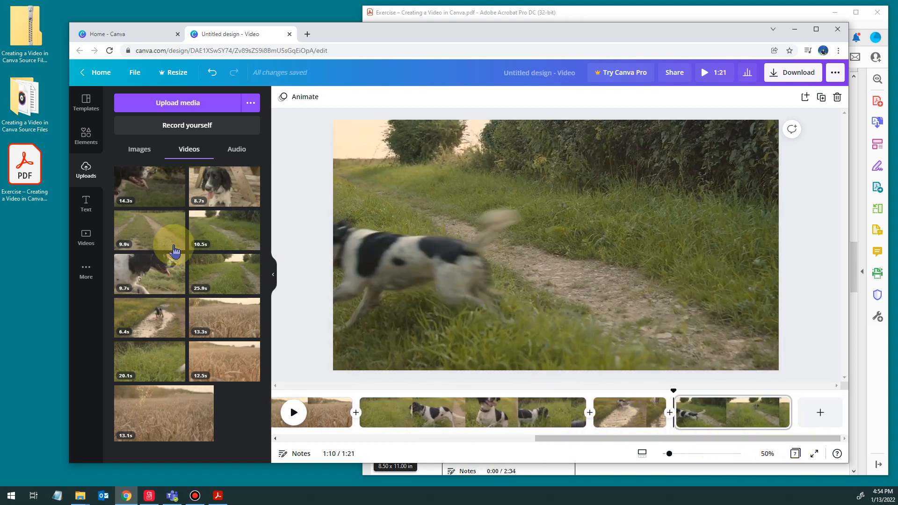
Check the file names of the uploaded path videos to find Clip 7.mp4 and add this 25.9 s video to the timeline's end.
left_click(177, 218)
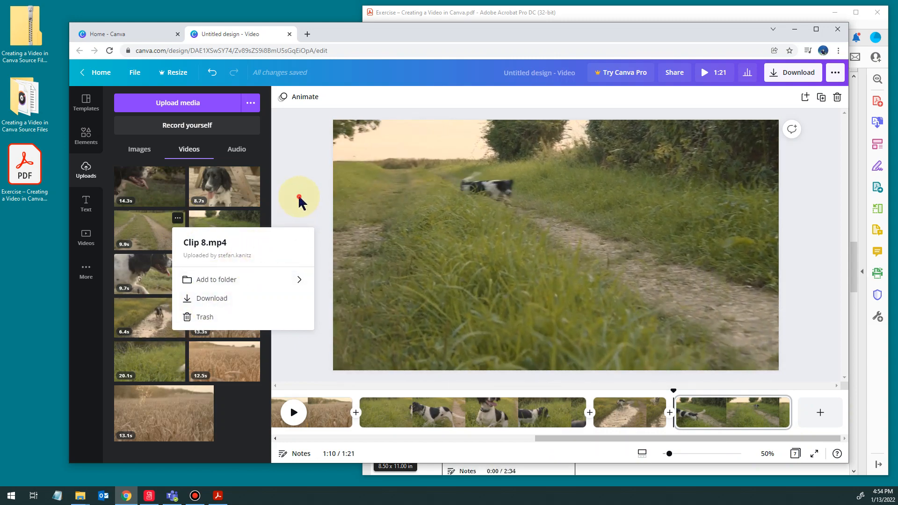
left_click(254, 224)
left_click(253, 222)
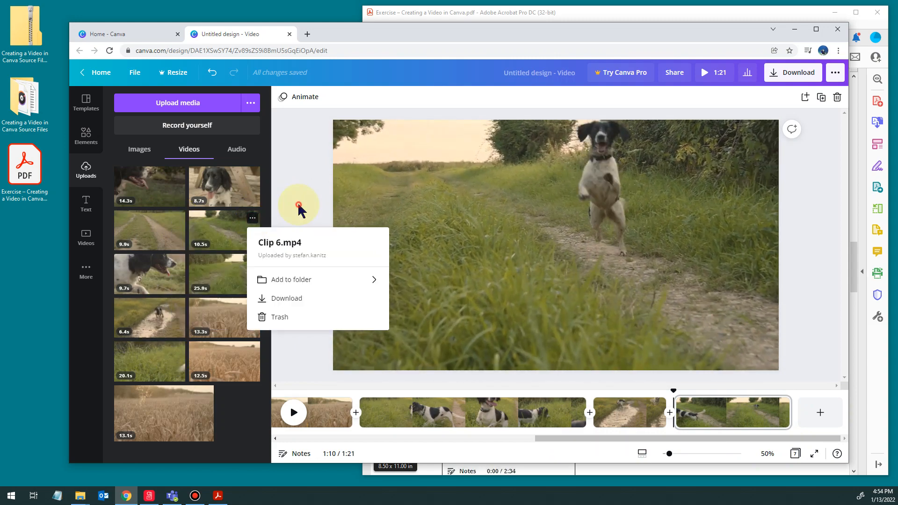
left_click(243, 262)
left_click(253, 261)
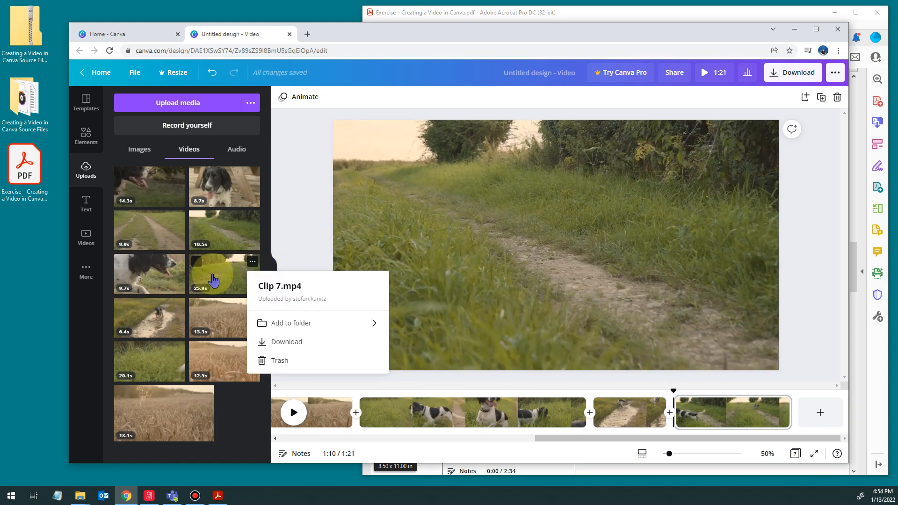
left_click_drag(215, 277, 819, 413)
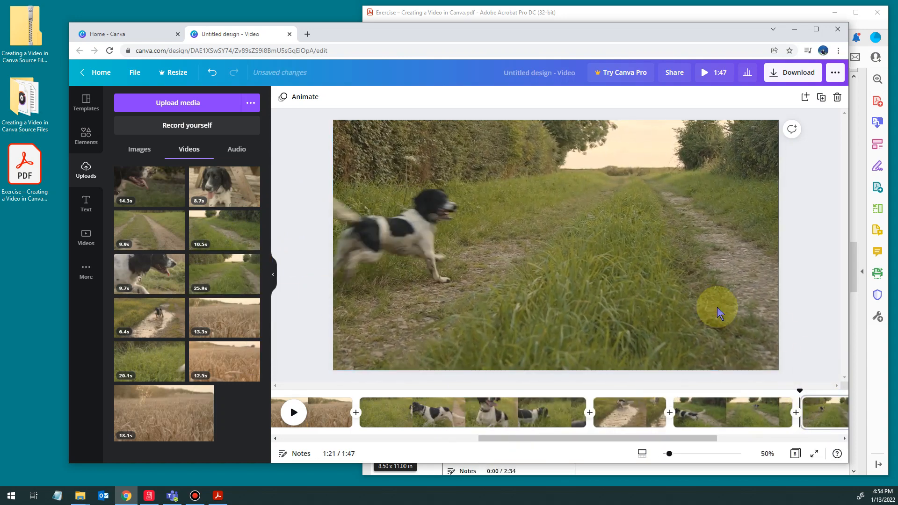
Try placing the uploaded 10.5 s video on top of the last page's video, and delete that overlay.
left_click_drag(222, 227, 221, 227)
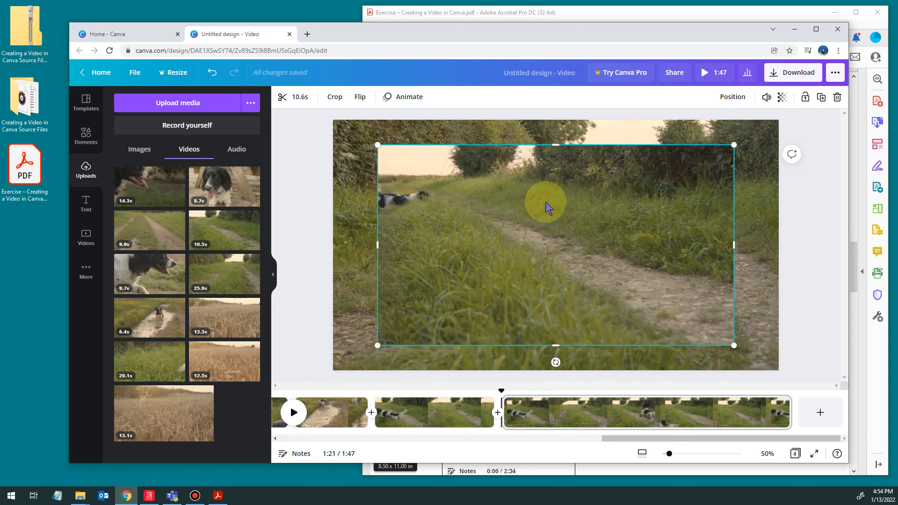
key("Delete")
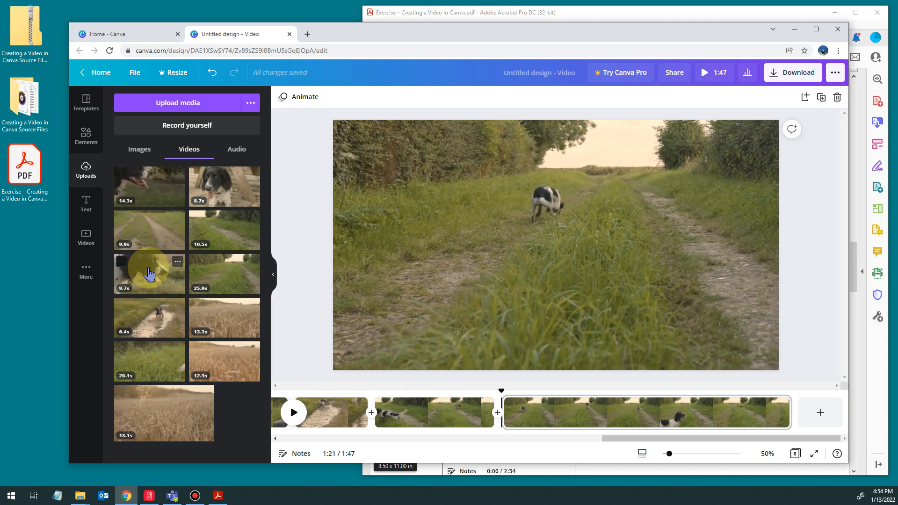
Add the uploaded 9.7 s dog close-up video as a new page at the end of the timeline.
mouse_move(149, 275)
left_mouse_down()
mouse_move(651, 324)
mouse_move(742, 321)
mouse_move(611, 130)
mouse_move(680, 276)
mouse_move(768, 322)
mouse_move(752, 335)
mouse_move(136, 148)
mouse_move(122, 243)
mouse_move(140, 278)
left_mouse_up()
left_click_drag(615, 437, 716, 436)
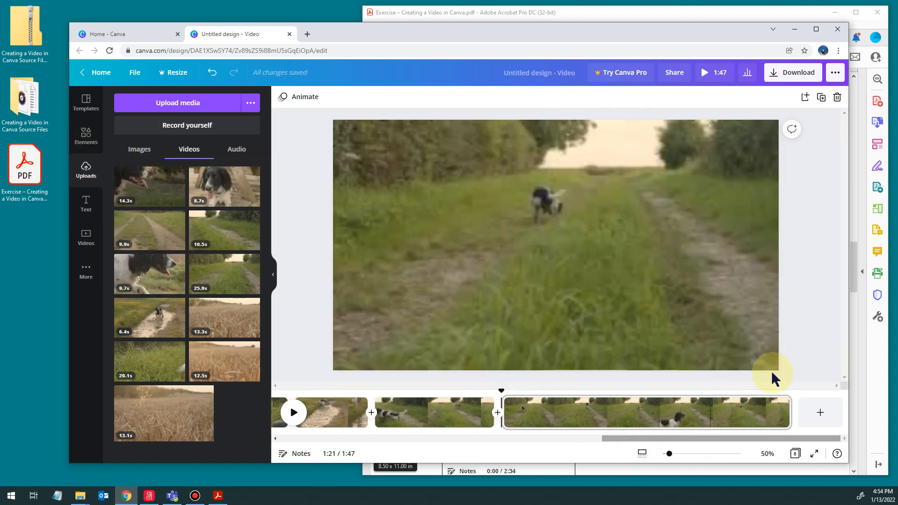
left_click(801, 326)
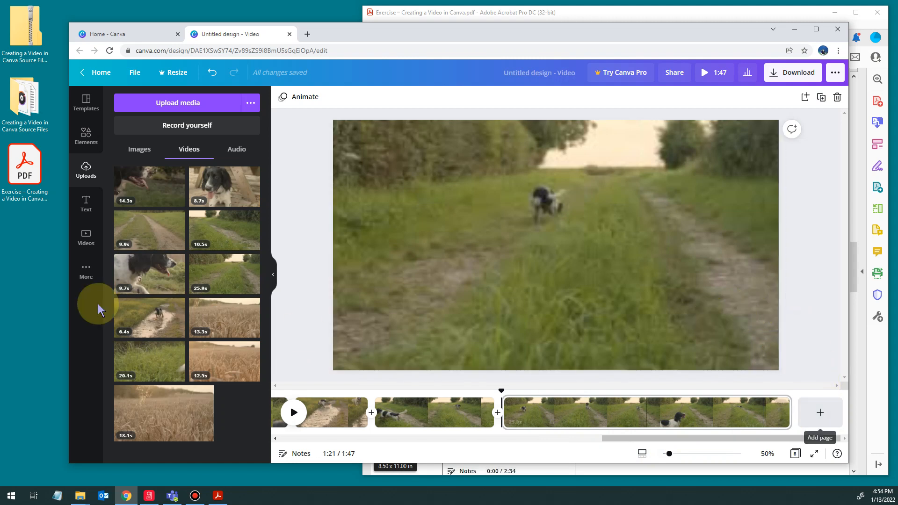
left_click_drag(173, 283, 822, 412)
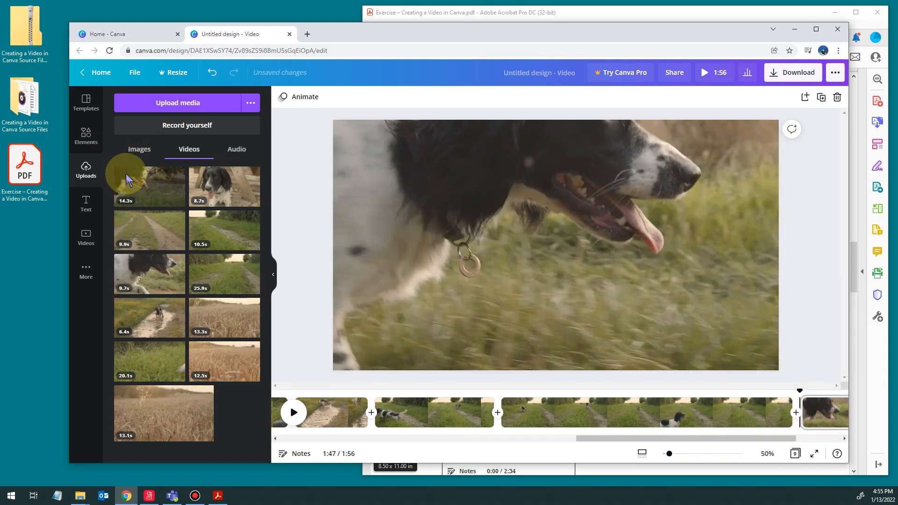
Add the uploaded 14.3 s and 8.7 s dog videos, in that order, to the end of the timeline.
mouse_move(149, 189)
left_mouse_down()
mouse_move(146, 180)
mouse_move(407, 277)
mouse_move(136, 170)
mouse_move(154, 182)
left_mouse_up()
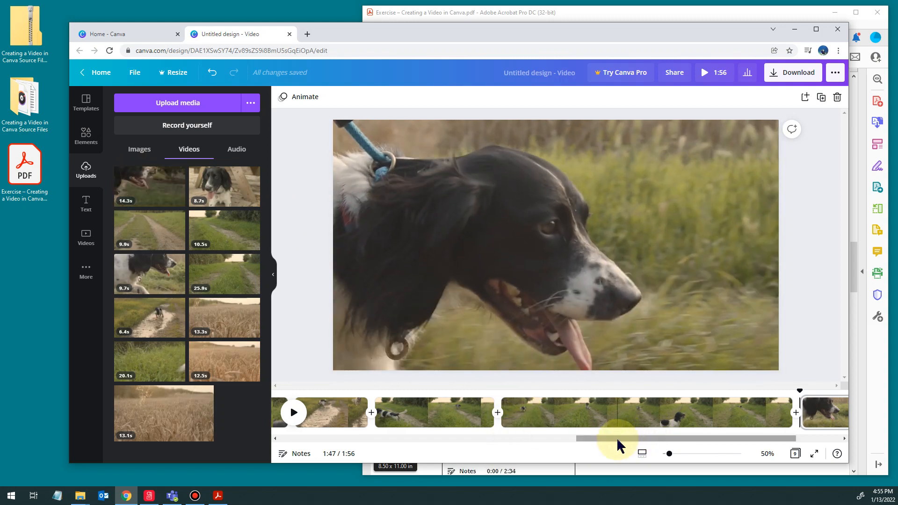
left_click_drag(616, 437, 691, 440)
left_click_drag(150, 201, 817, 407)
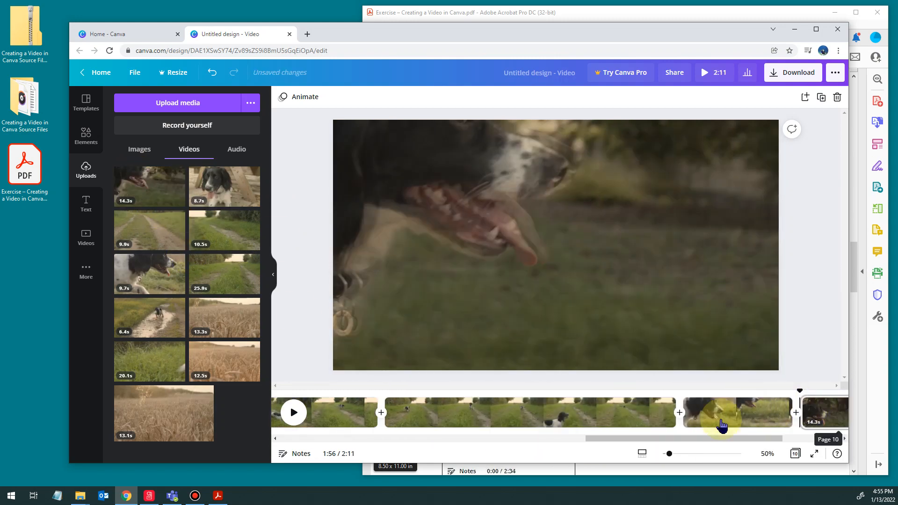
left_click_drag(677, 438, 798, 444)
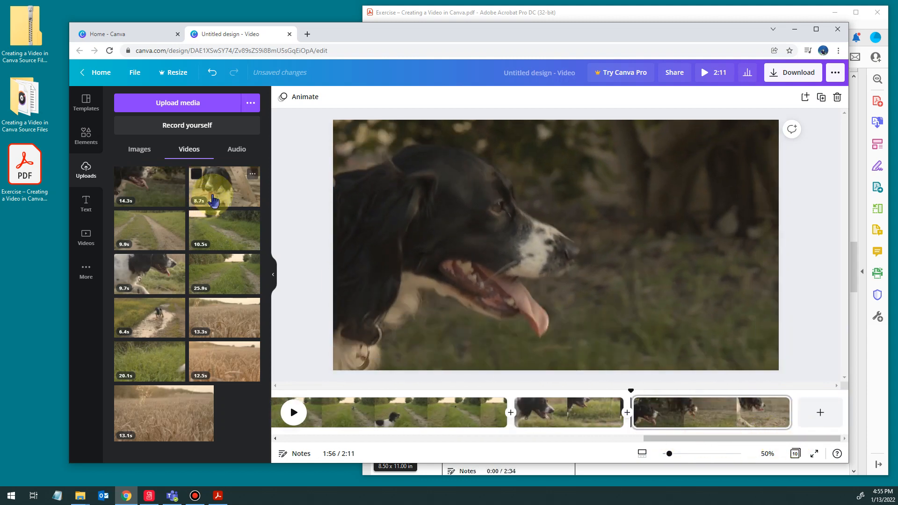
left_click_drag(211, 188, 820, 411)
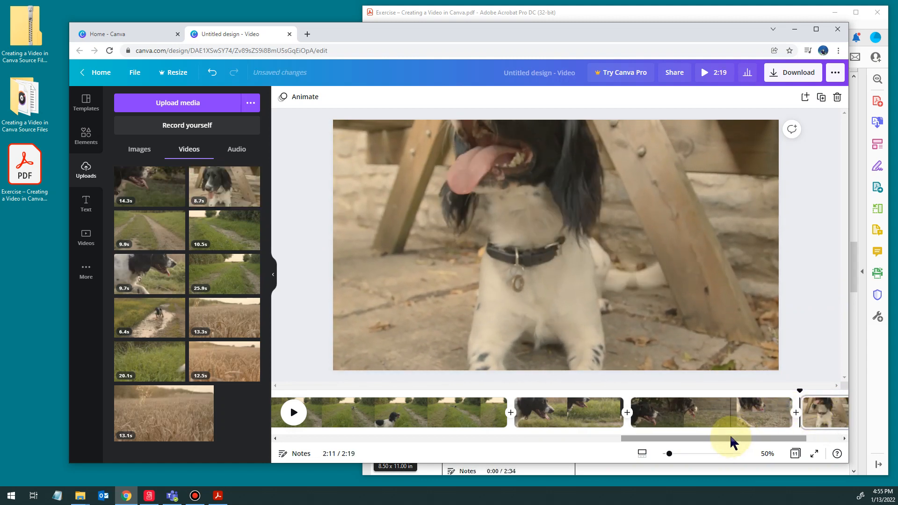
Add the uploaded Credits image as the final page of the timeline, after the 8.7 s dog video.
left_click_drag(730, 441, 798, 439)
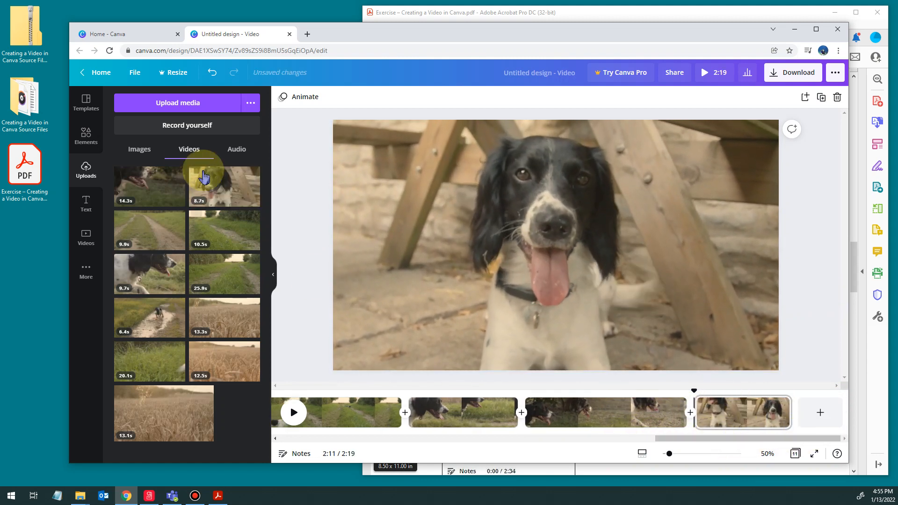
left_click(138, 153)
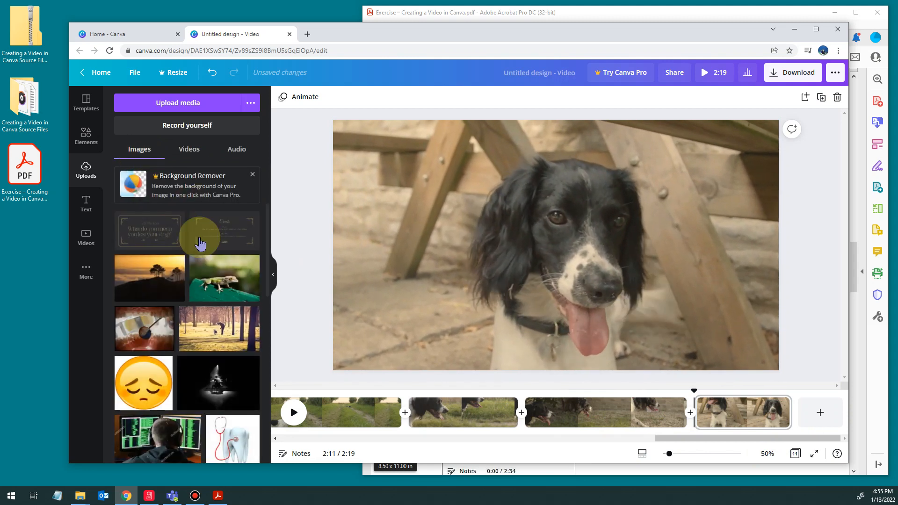
left_click_drag(216, 231, 821, 408)
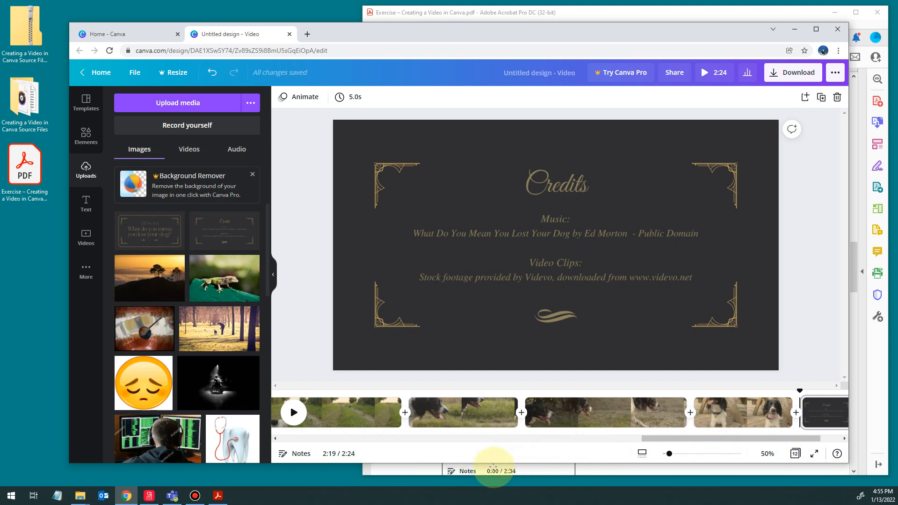
Check the exercise PDF, play the video from the title page, and return the playhead to the beginning.
left_click(600, 19)
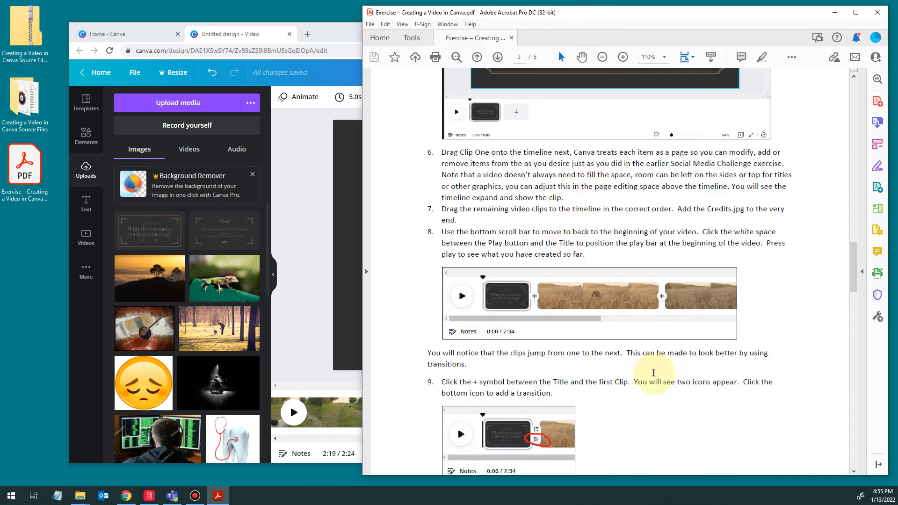
left_click(328, 35)
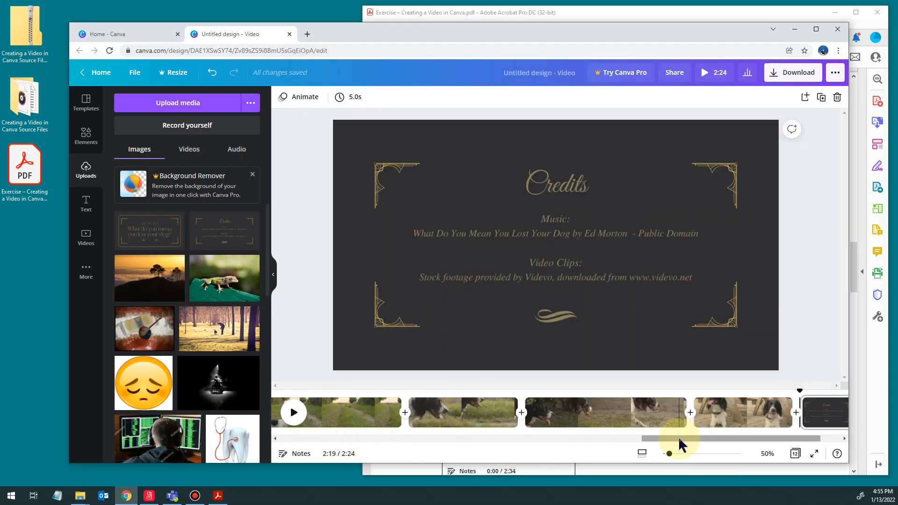
left_click_drag(681, 443, 306, 444)
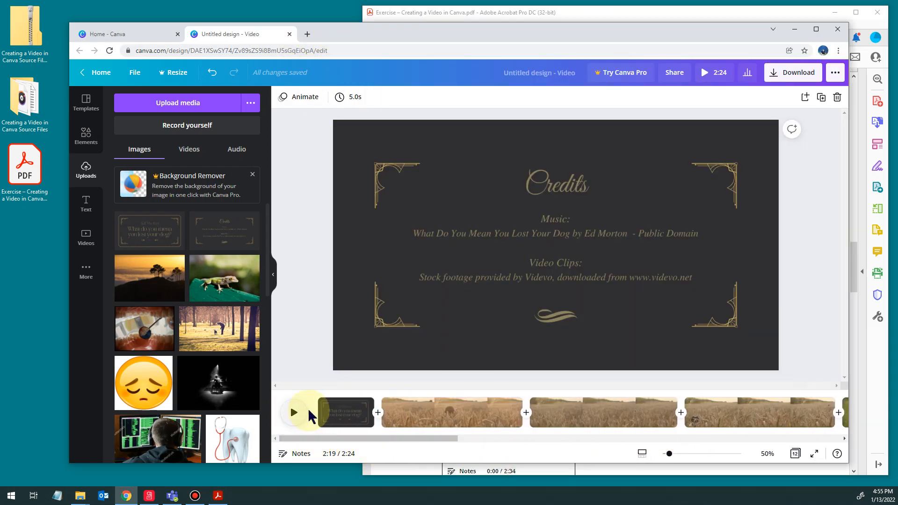
left_click(311, 412)
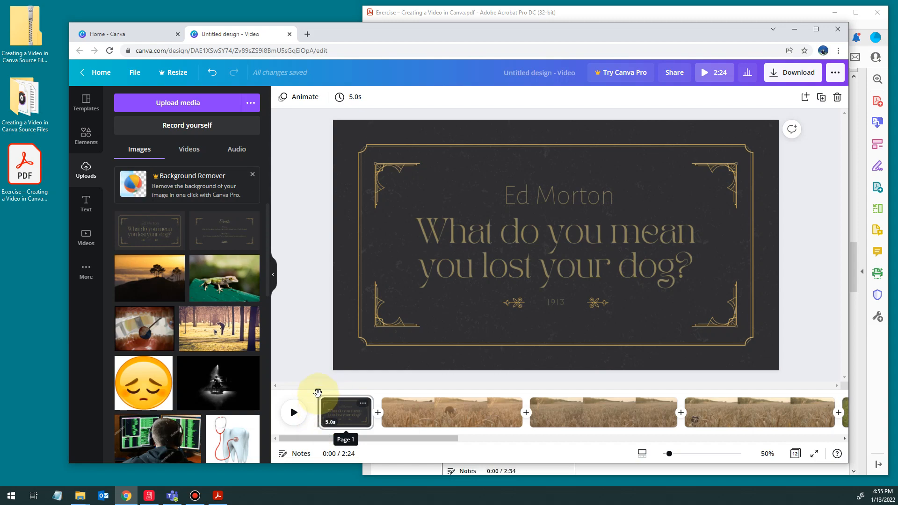
left_click_drag(379, 403, 312, 402)
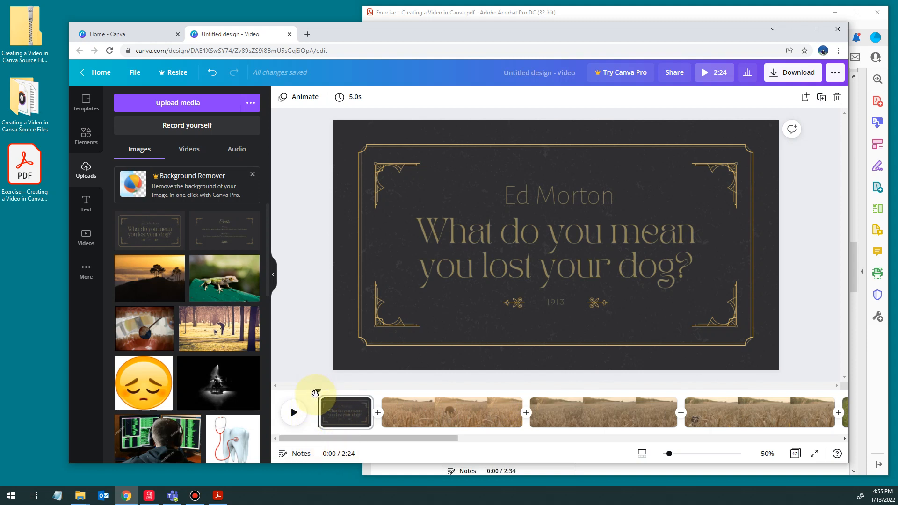
left_click(294, 412)
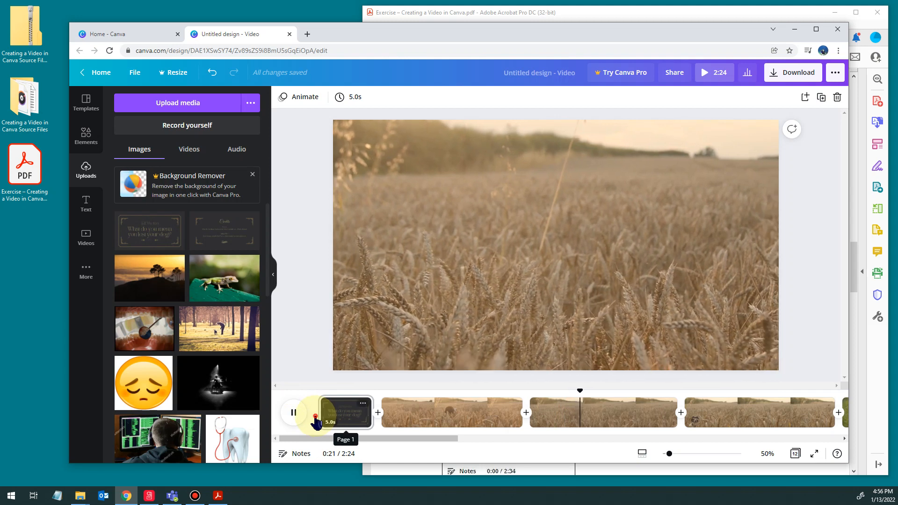
left_click(316, 420)
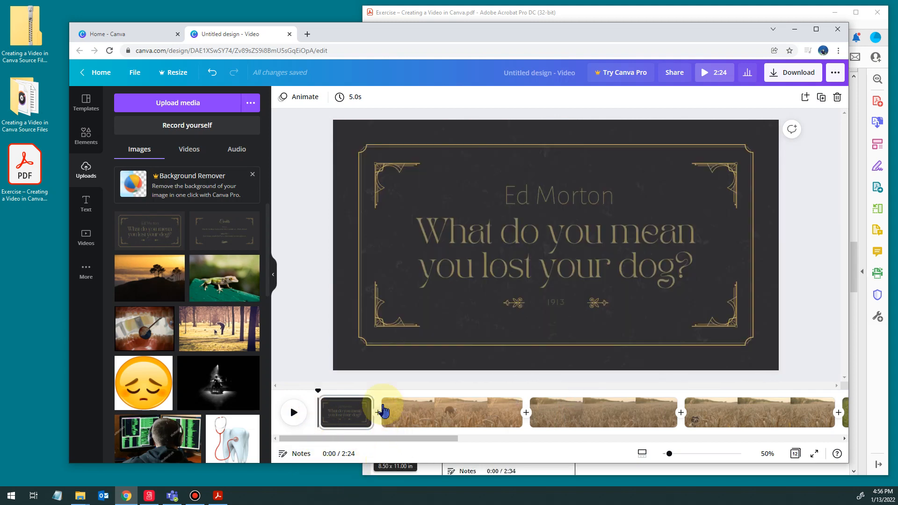
Following step 9 of the exercise PDF, add a Dissolve transition after the title page and apply it between all pages.
left_click(577, 15)
scroll(589, 272, "down", 3)
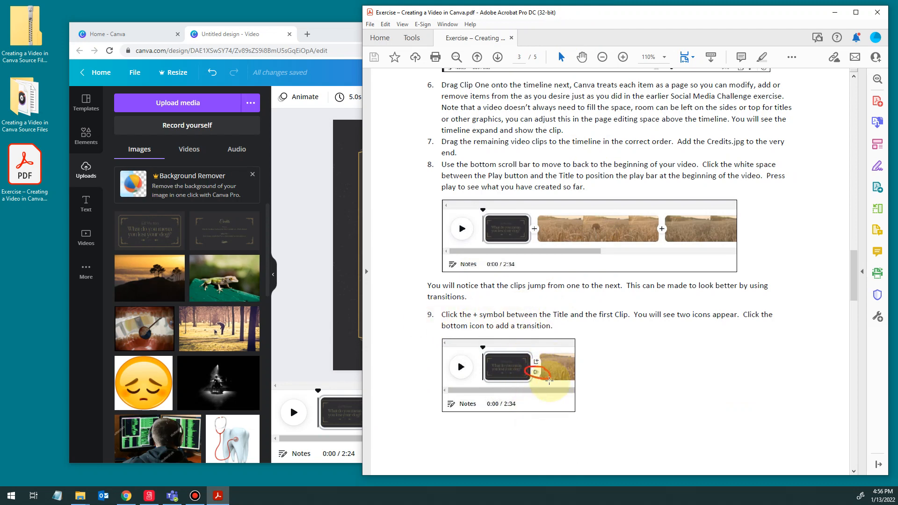
left_click(309, 184)
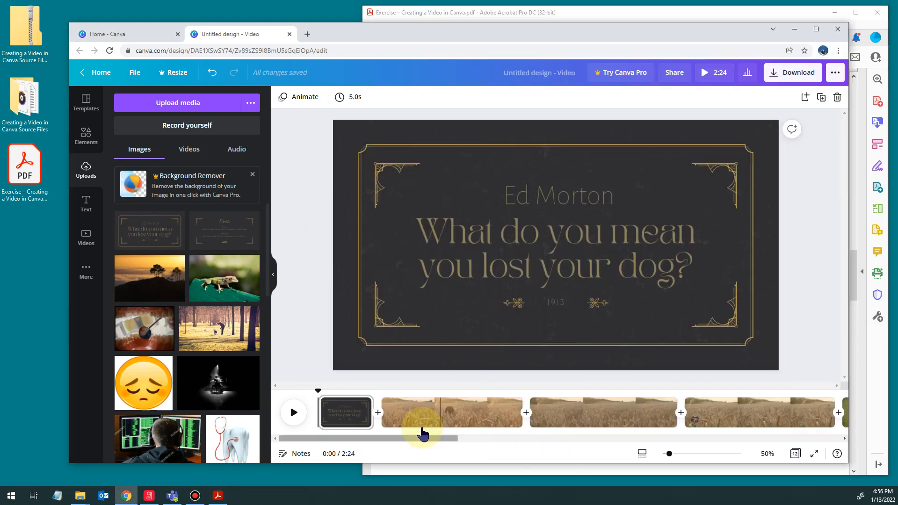
left_click(377, 419)
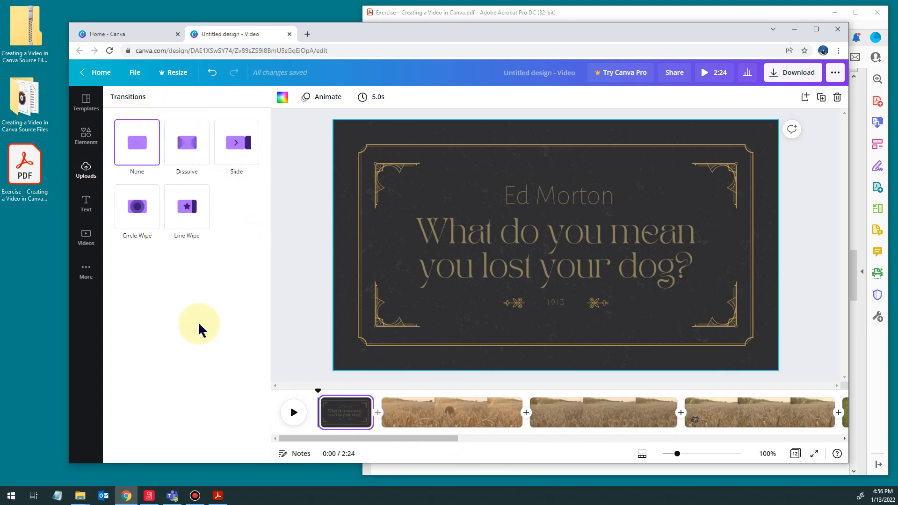
left_click(184, 149)
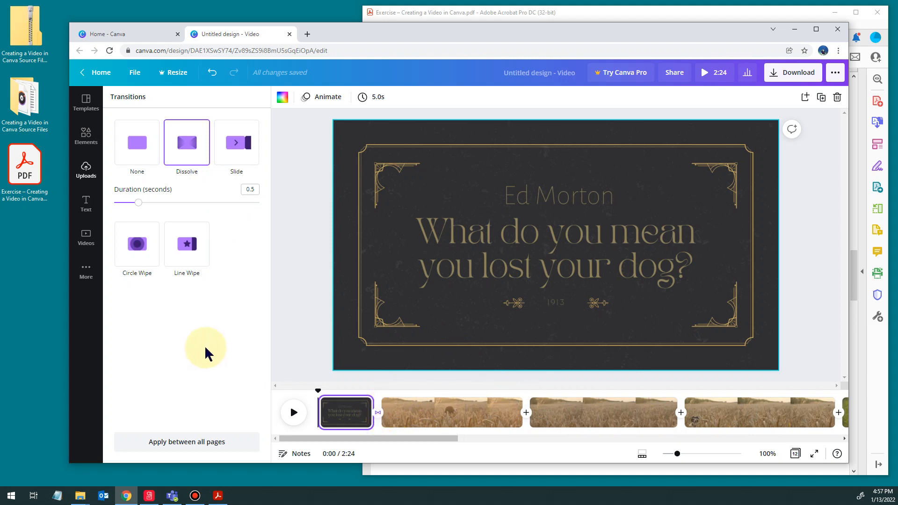
left_click(185, 441)
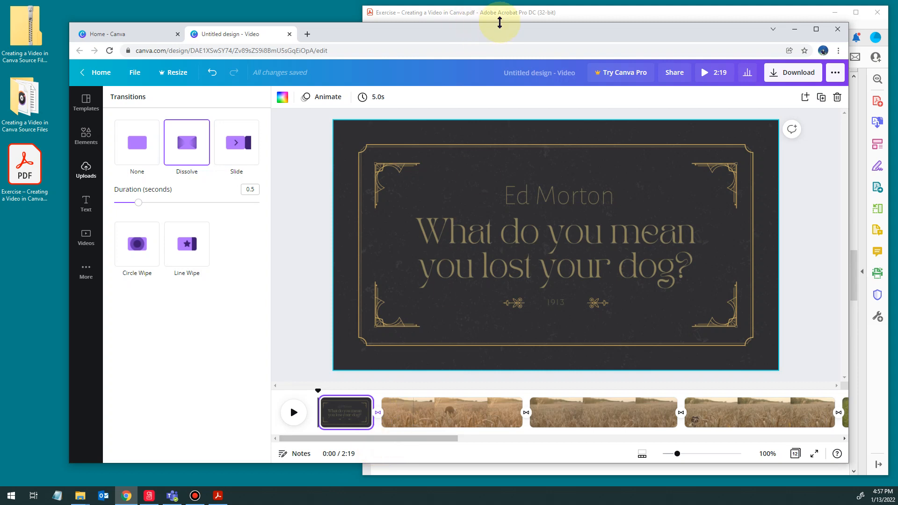
Following step 11 of the exercise PDF, extend the Credits page at the end of the timeline to about 12.1 seconds.
left_click(581, 15)
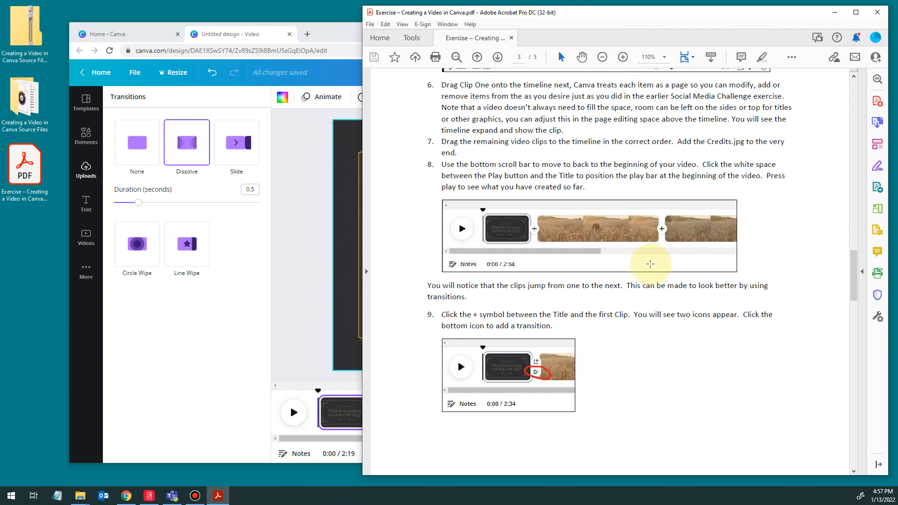
scroll(650, 263, "down", 10)
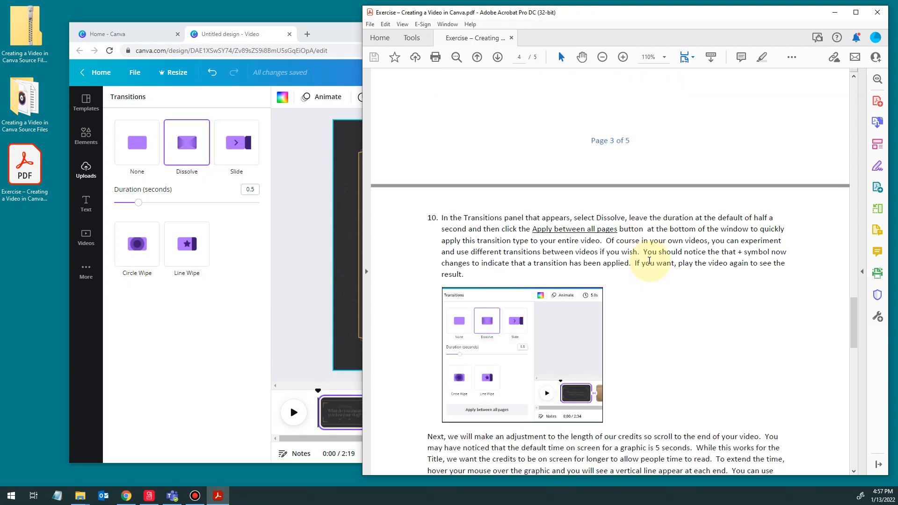
scroll(649, 261, "down", 1)
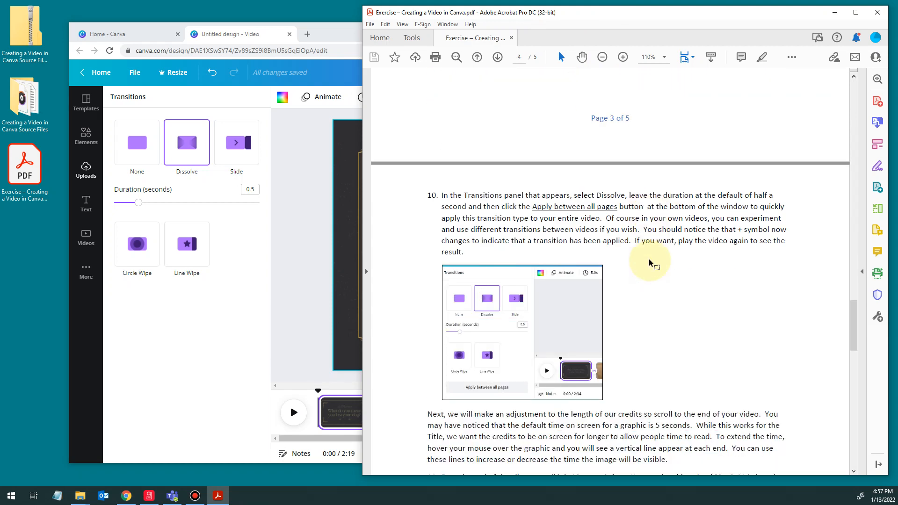
scroll(649, 263, "down", 4)
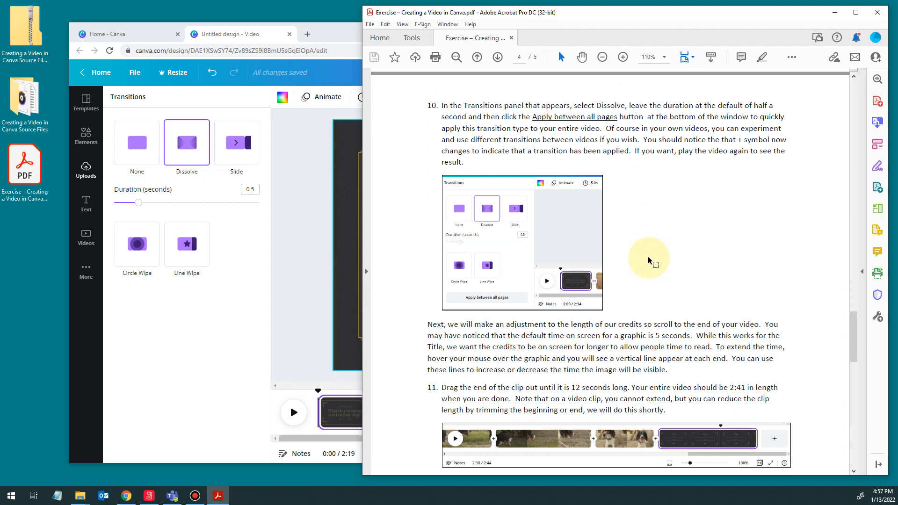
left_click(206, 356)
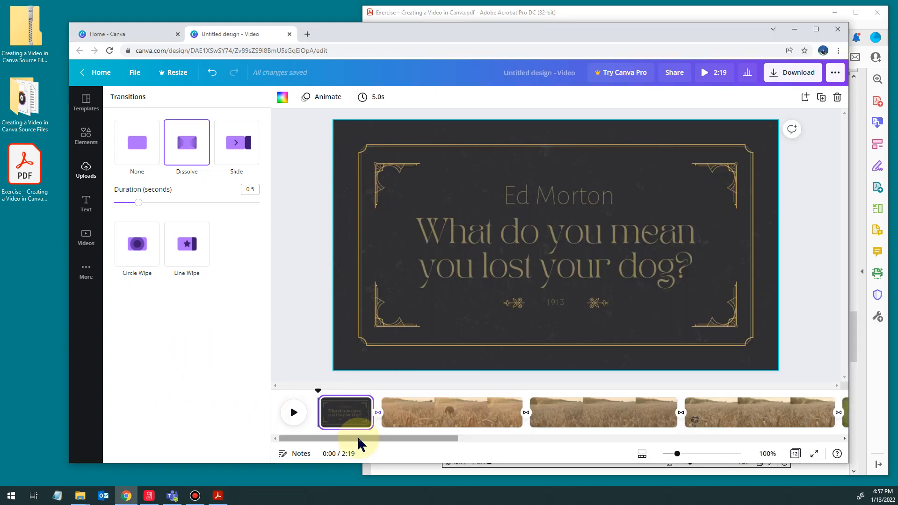
left_click_drag(359, 439, 762, 454)
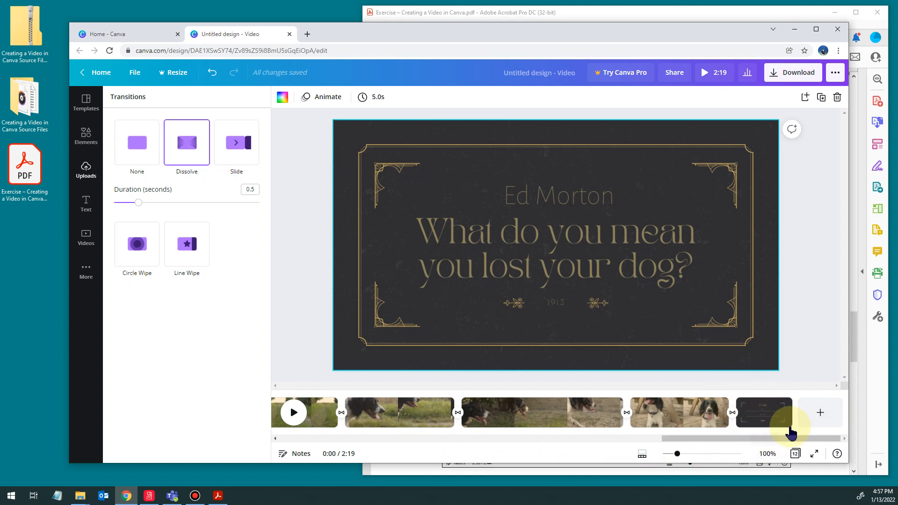
left_click(764, 417)
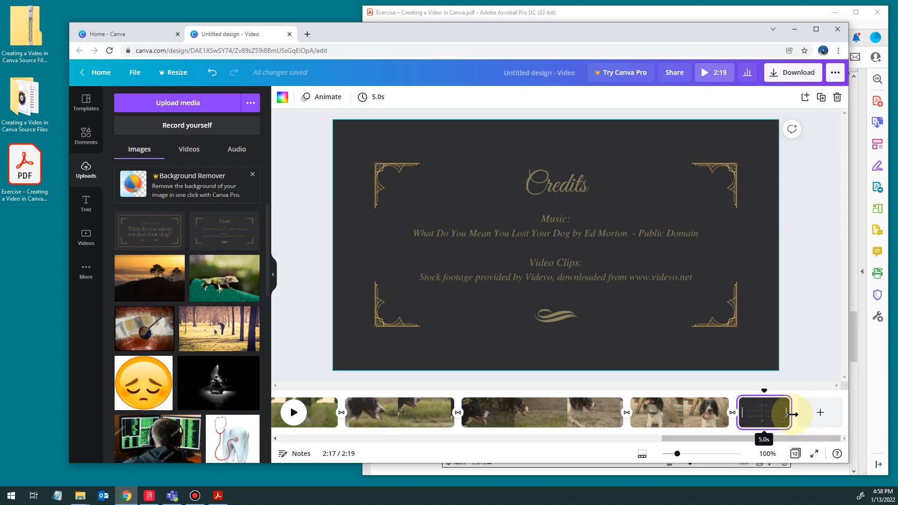
left_click_drag(791, 414, 613, 408)
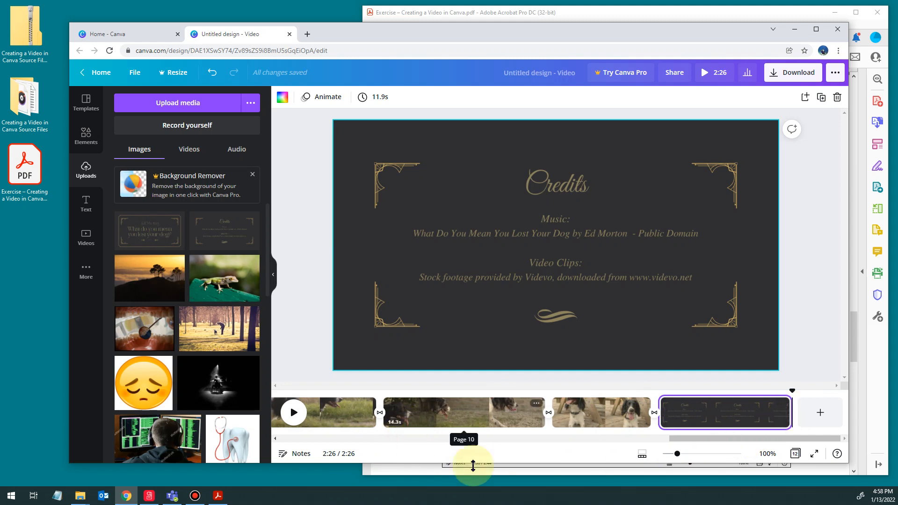
left_click_drag(687, 440, 773, 442)
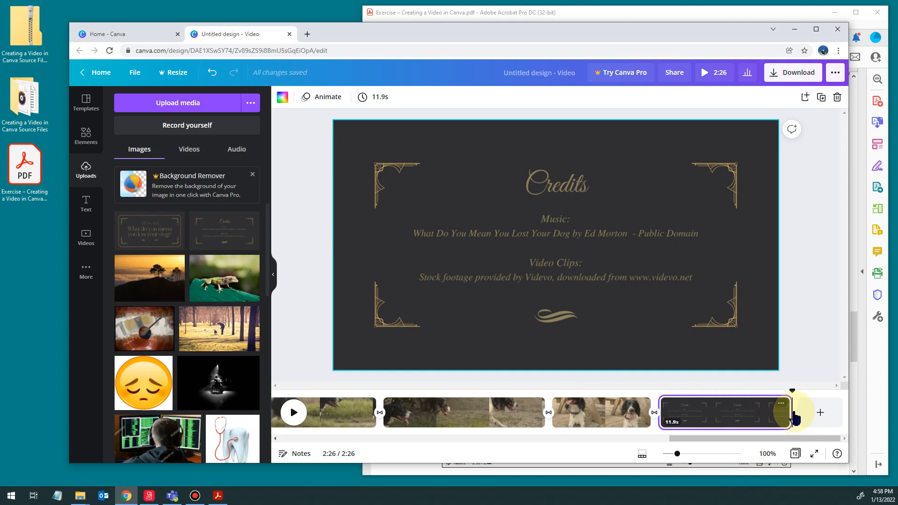
left_click_drag(791, 412, 250, 446)
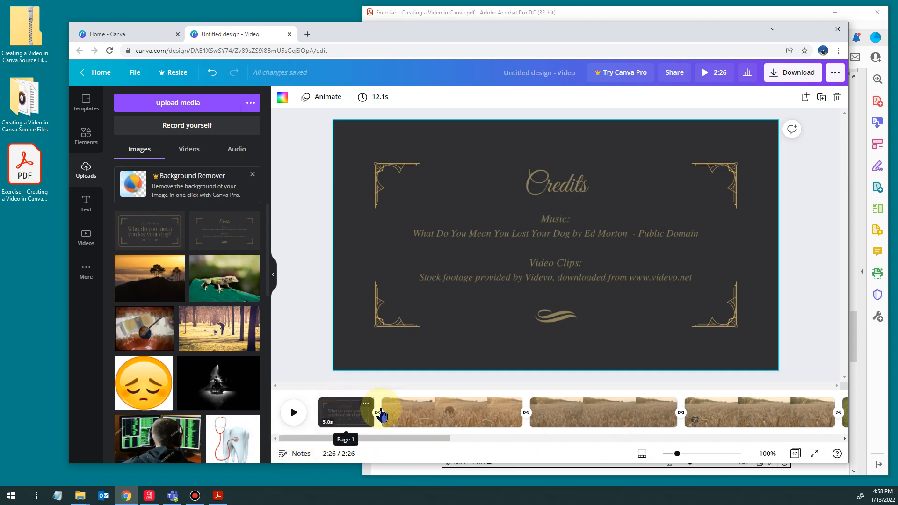
Play the video from the title page into the first wheat-field clip and pause it there.
left_click(294, 413)
left_click(293, 413)
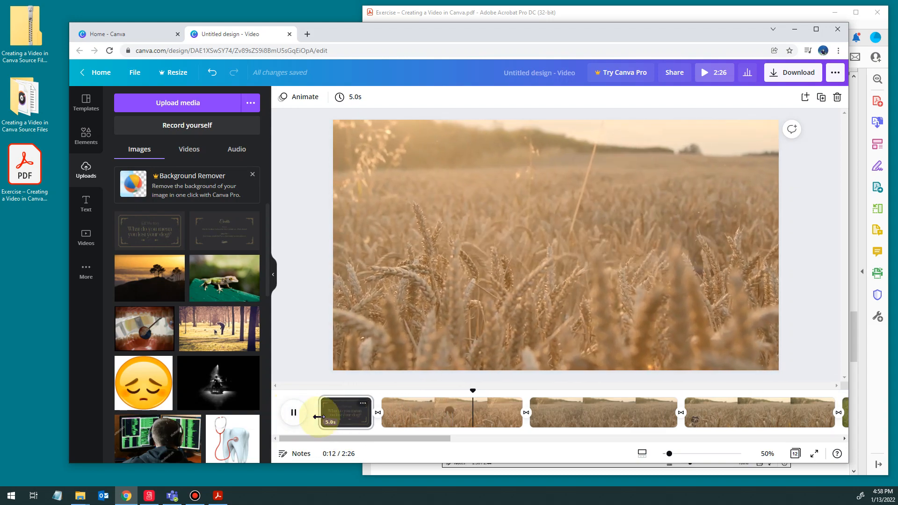
left_click(293, 412)
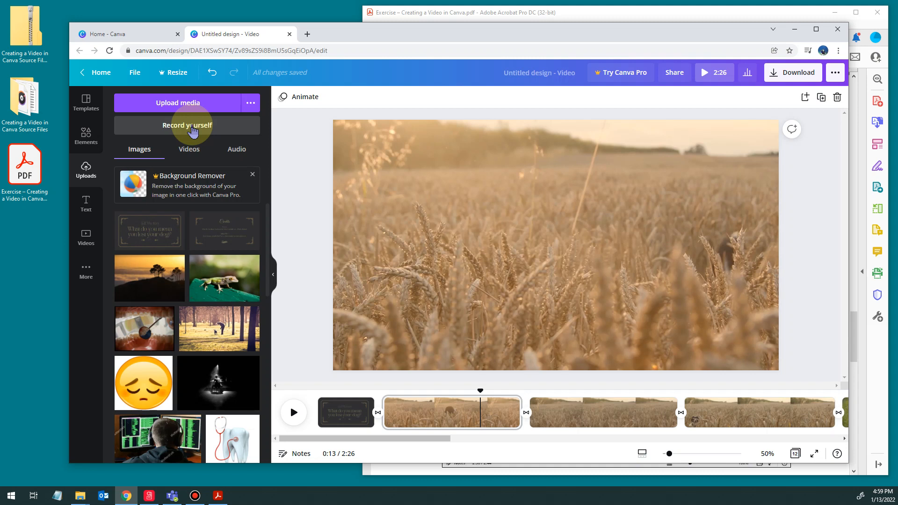
Add the uploaded Audio Clip 1.mp3 to the timeline, starting at the title page.
left_click(241, 153)
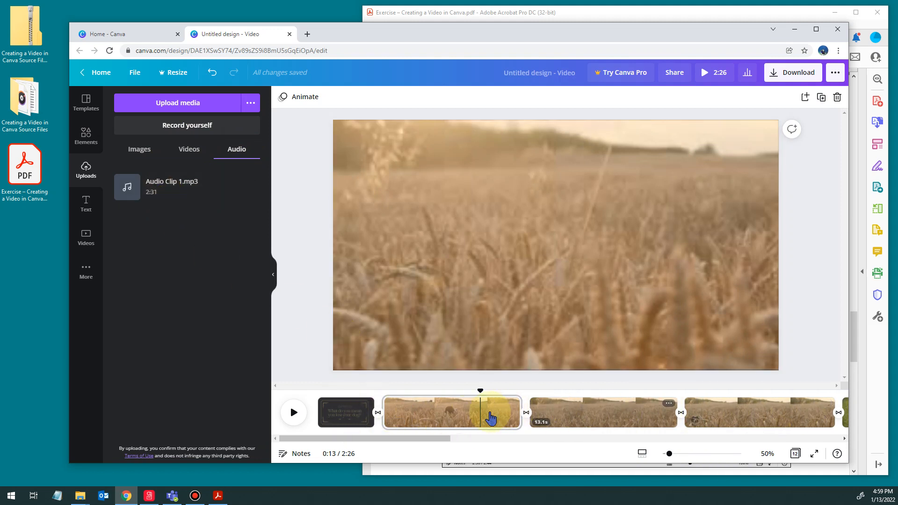
left_click_drag(146, 184, 168, 184)
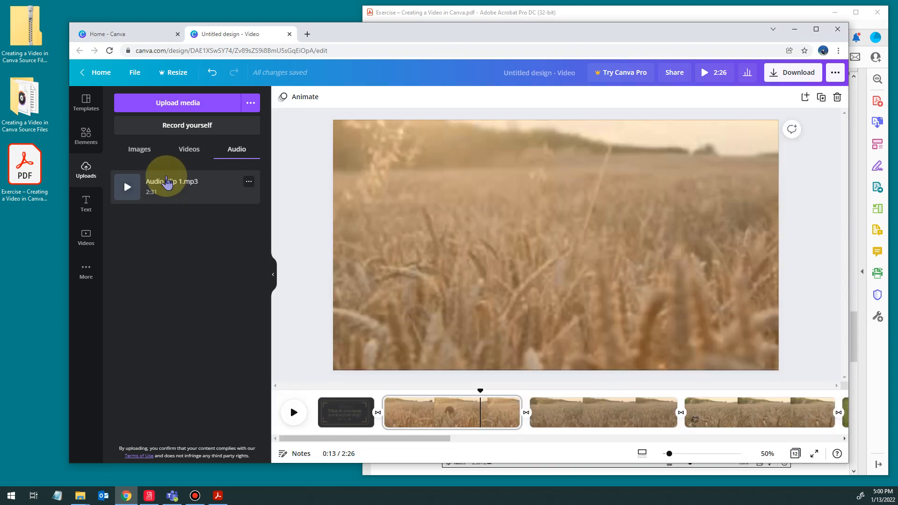
left_click(314, 414)
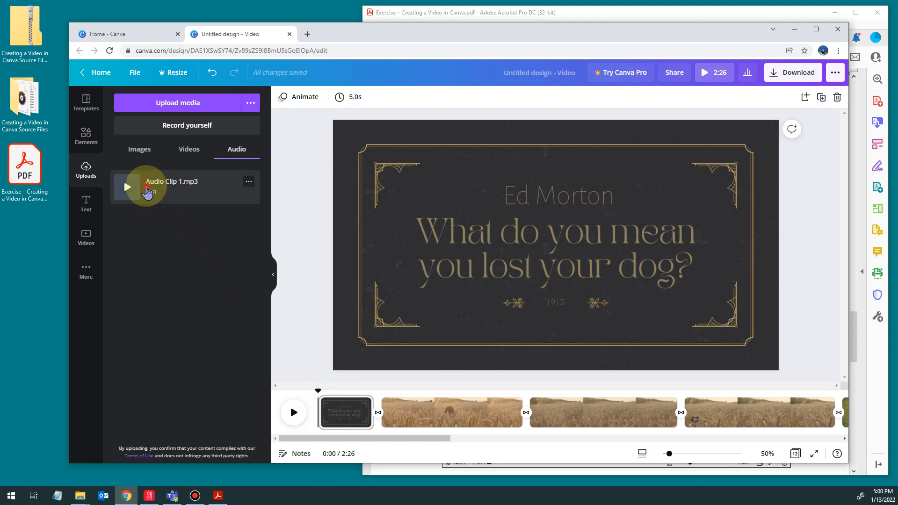
left_click_drag(144, 197, 327, 437)
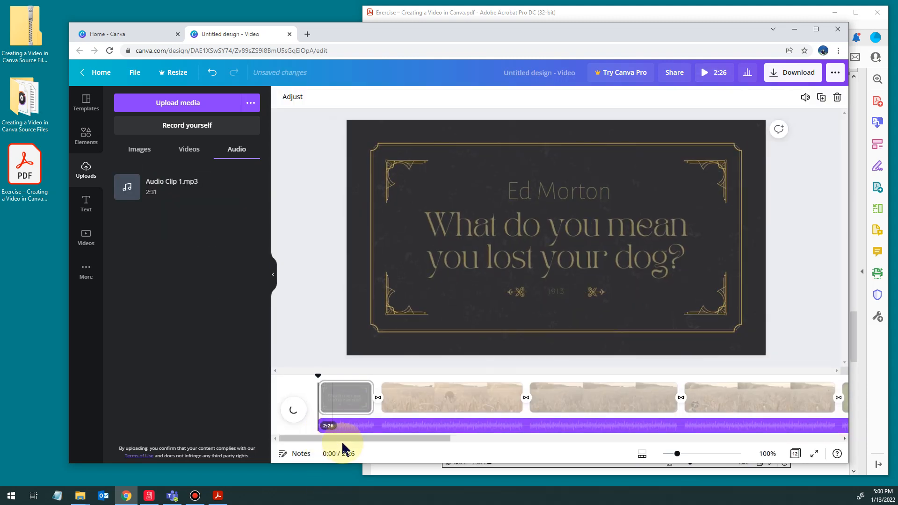
Extend the Credits page at the end of the timeline to 25.2 seconds so it outlasts the audio track.
left_click_drag(333, 439, 789, 444)
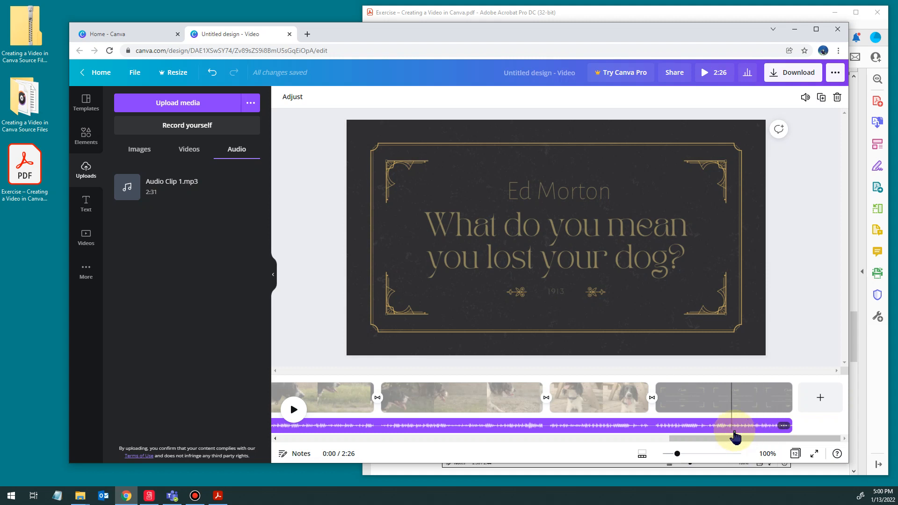
left_click(767, 401)
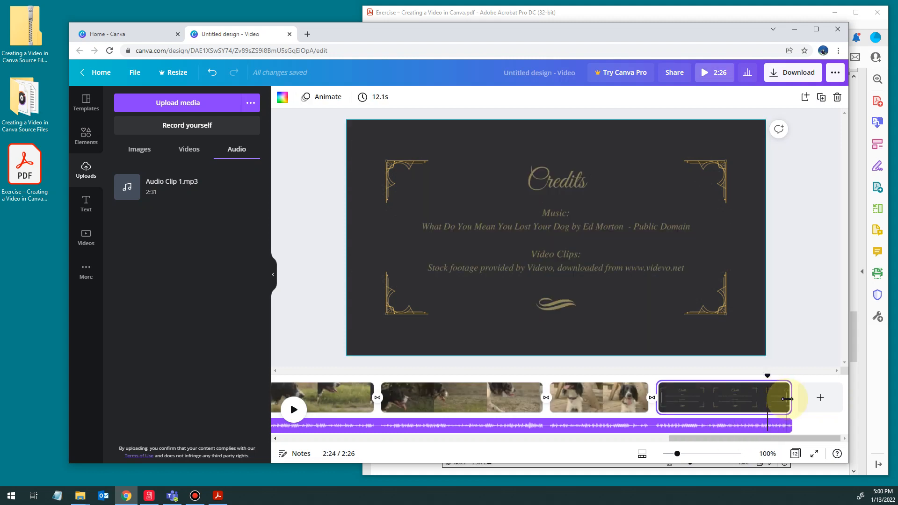
left_click_drag(790, 398, 654, 398)
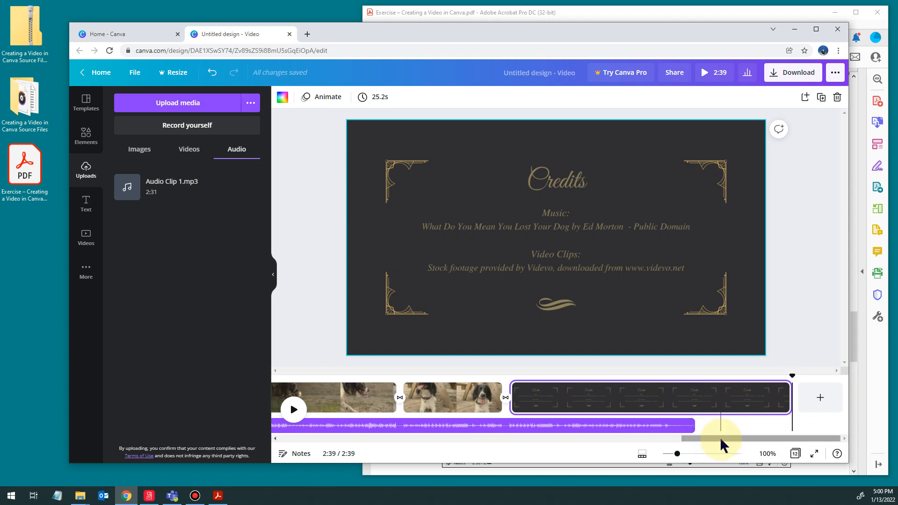
Move the audio track to start with the first wheat-field clip, and shorten the Credits page to 21.9 seconds, just past the audio's end.
left_click_drag(721, 438, 287, 441)
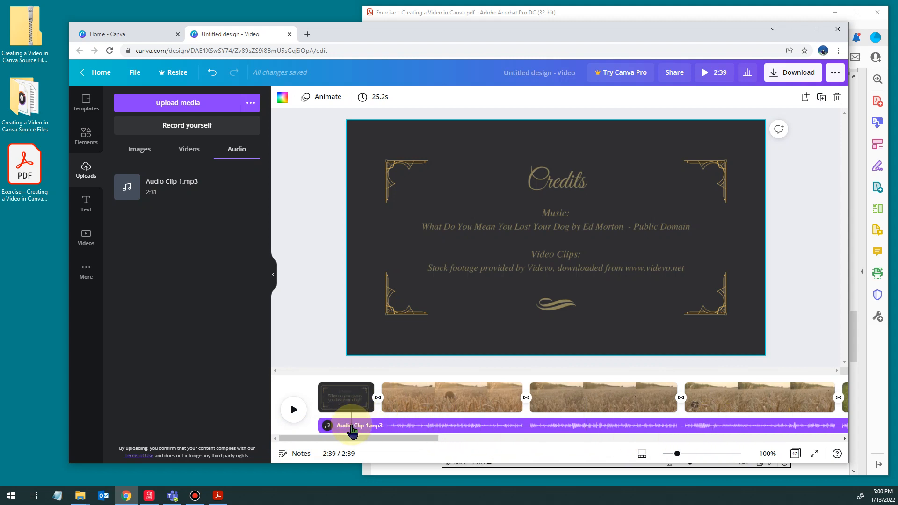
left_click(425, 427)
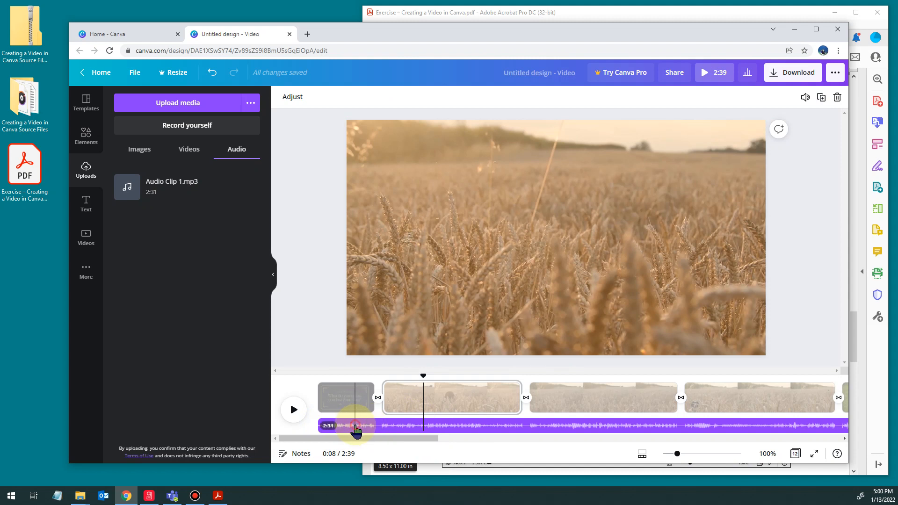
left_click_drag(356, 429, 393, 421)
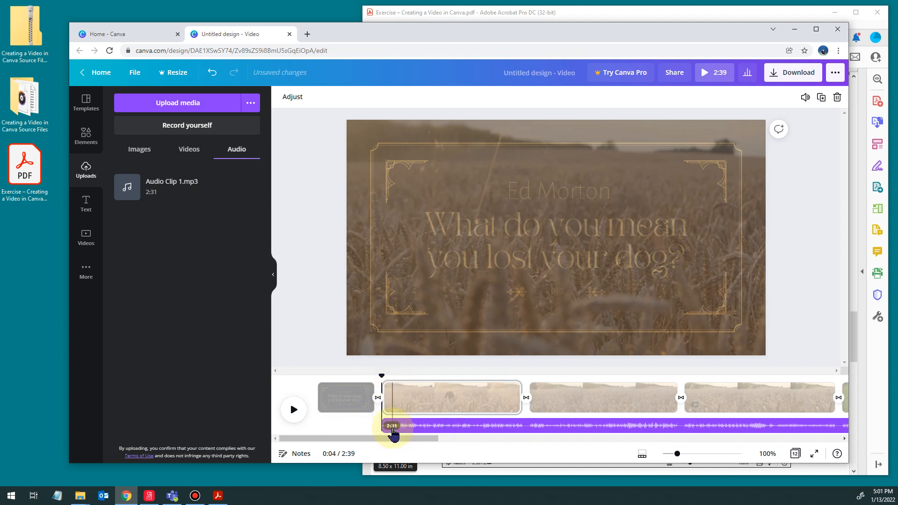
left_click_drag(394, 437, 798, 453)
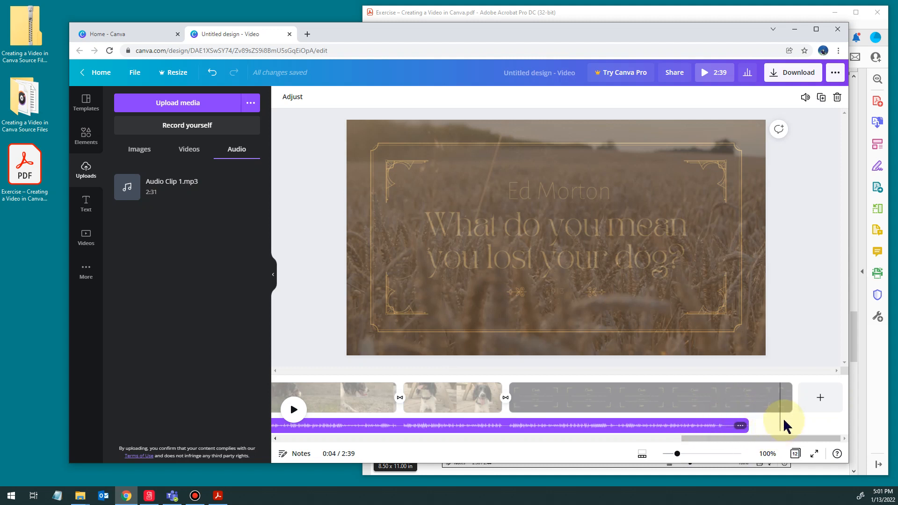
left_click_drag(790, 395, 754, 399)
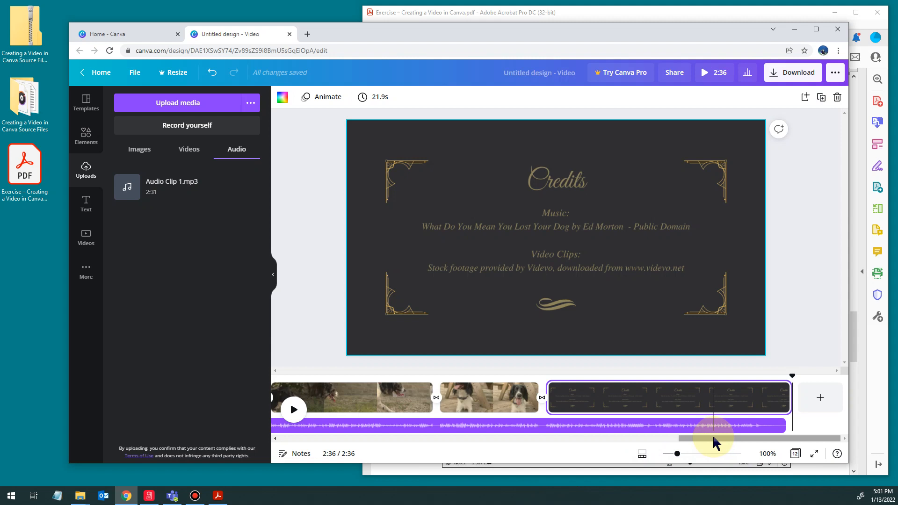
Play the video with its audio from the title page, and review the third wheat-field clip from 0:32 to 0:41.
left_click_drag(713, 440, 301, 451)
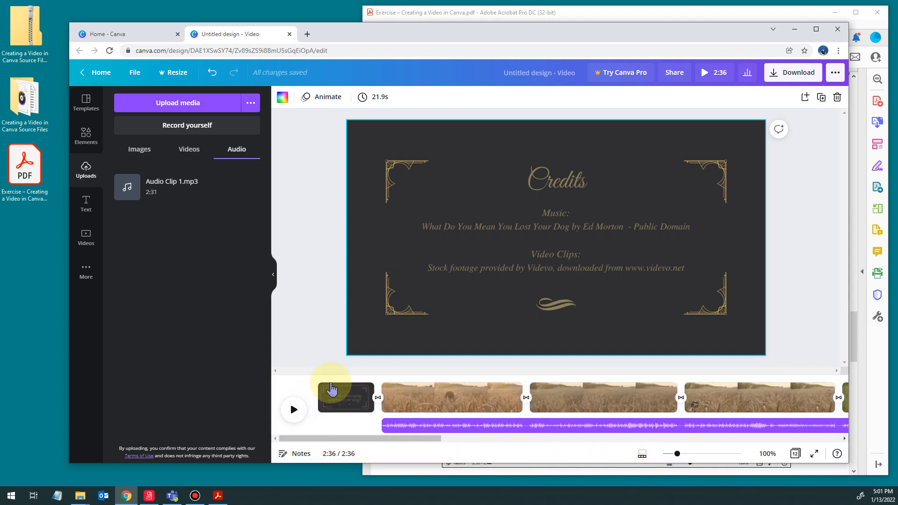
left_click(319, 402)
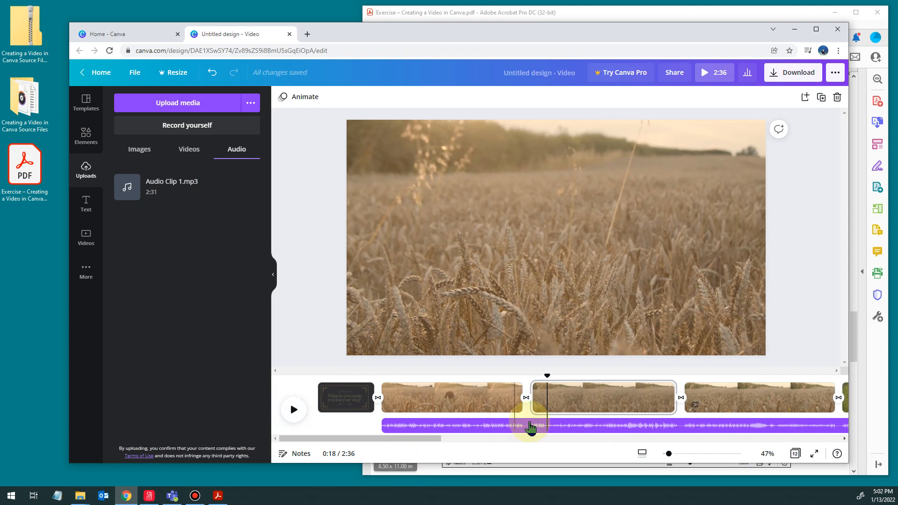
left_click_drag(418, 438, 510, 436)
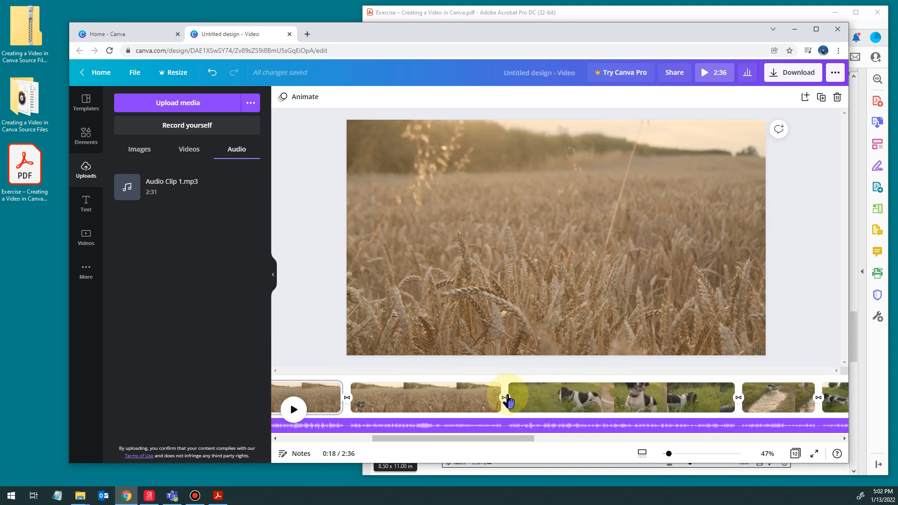
left_click(473, 381)
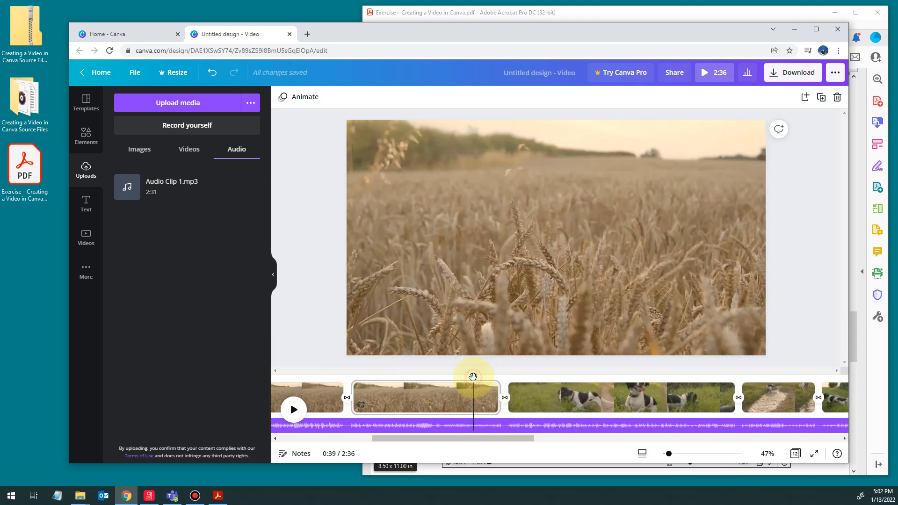
left_click(385, 376)
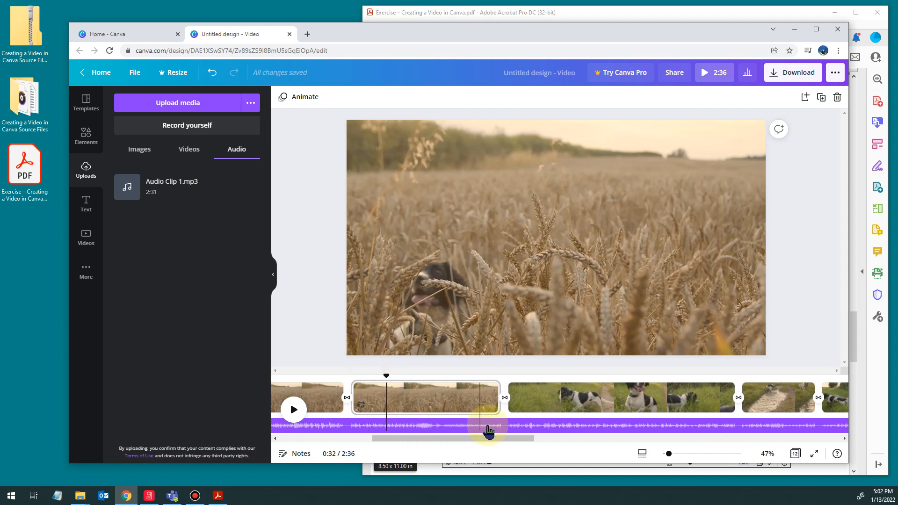
left_click(293, 410)
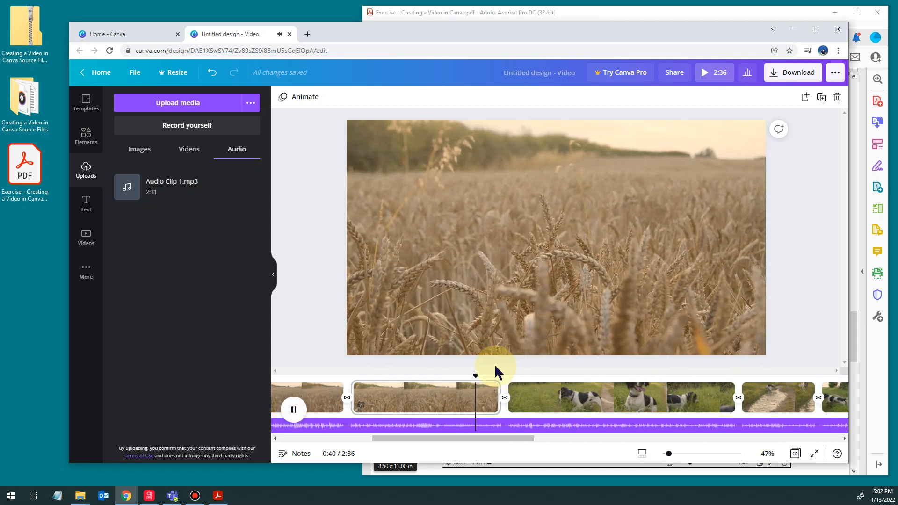
left_click(294, 410)
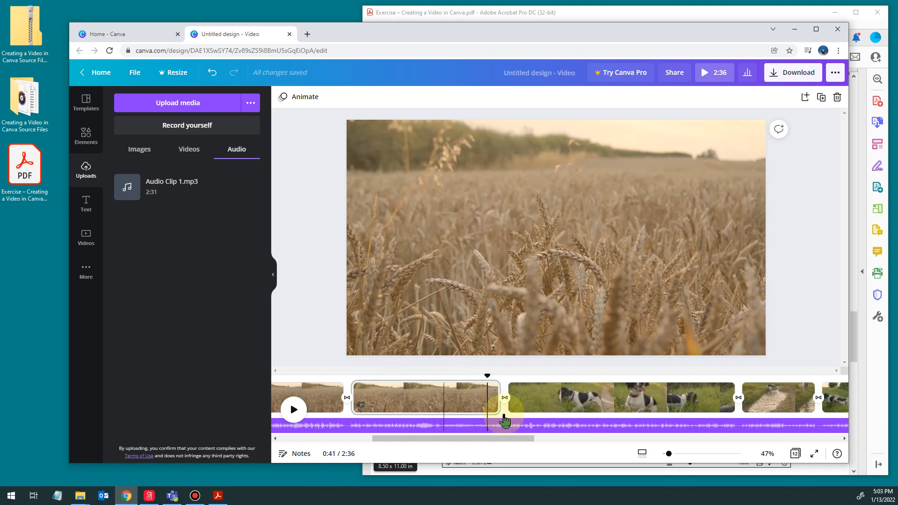
Replay the third wheat-field clip from 0:36 and pause it at 0:38 to examine where the clip could be cut.
left_click_drag(487, 375, 431, 376)
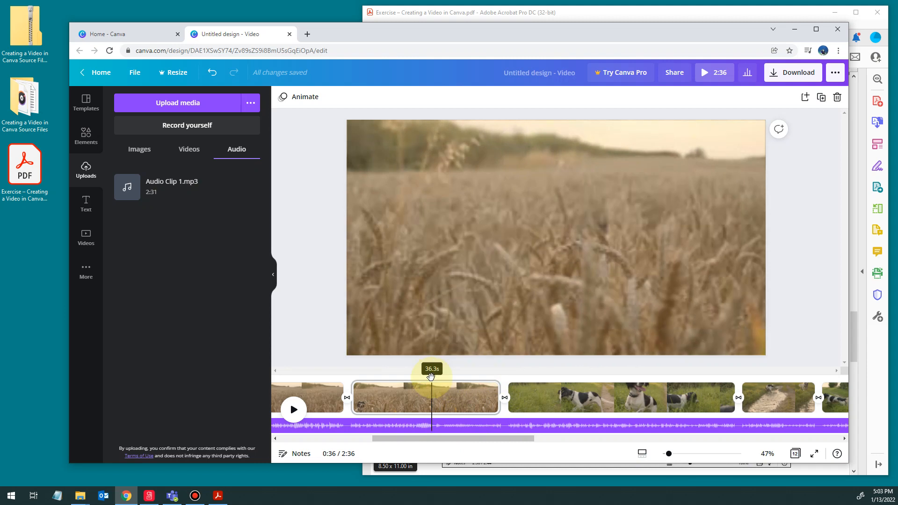
left_click(295, 410)
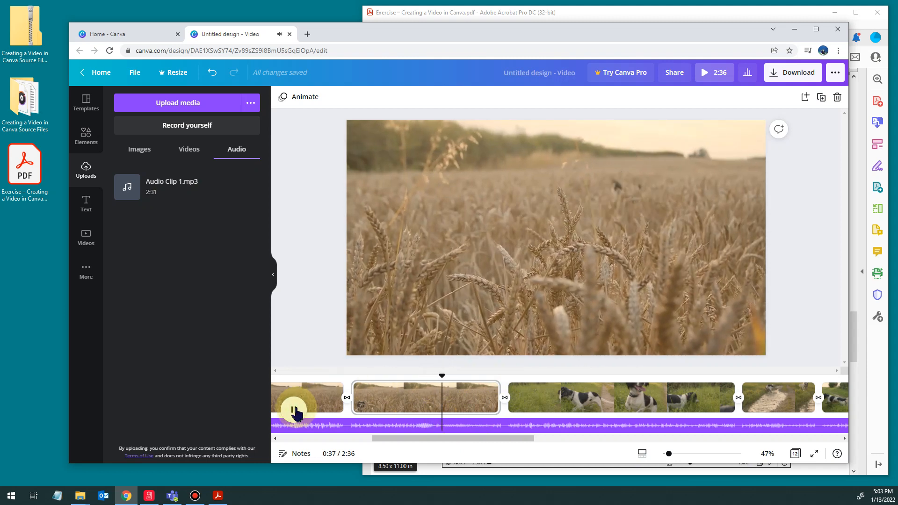
left_click(295, 410)
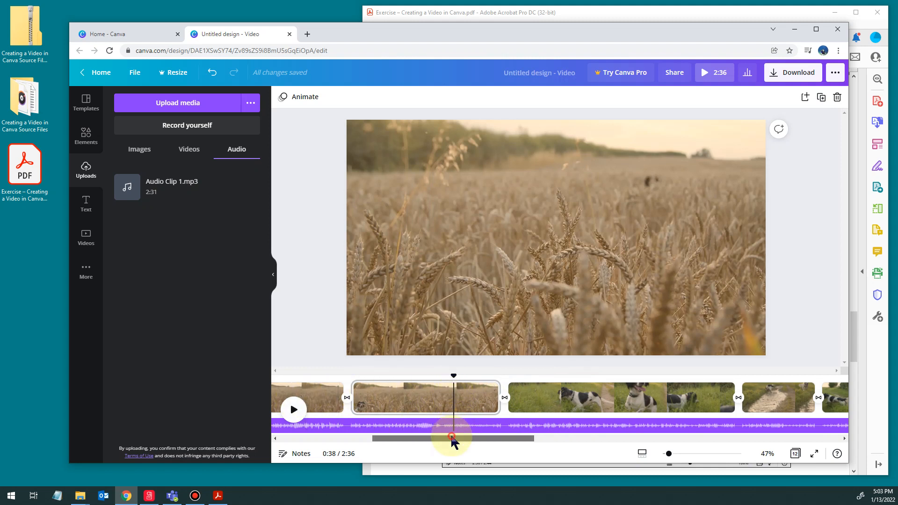
left_click_drag(452, 439, 407, 437)
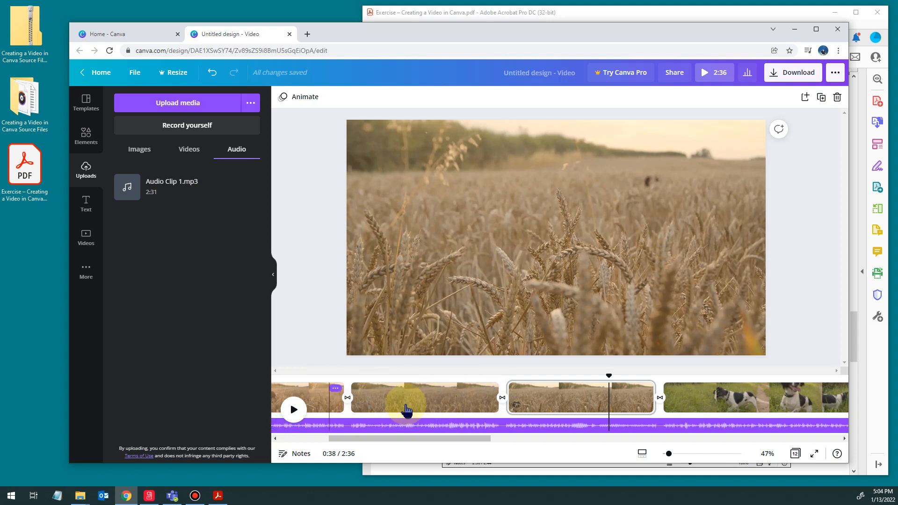
Trim the start of the second wheat-field clip to a 10.0-second length, and check the third wheat-field clip's playback from 0:36 to 0:38.
left_click(425, 402)
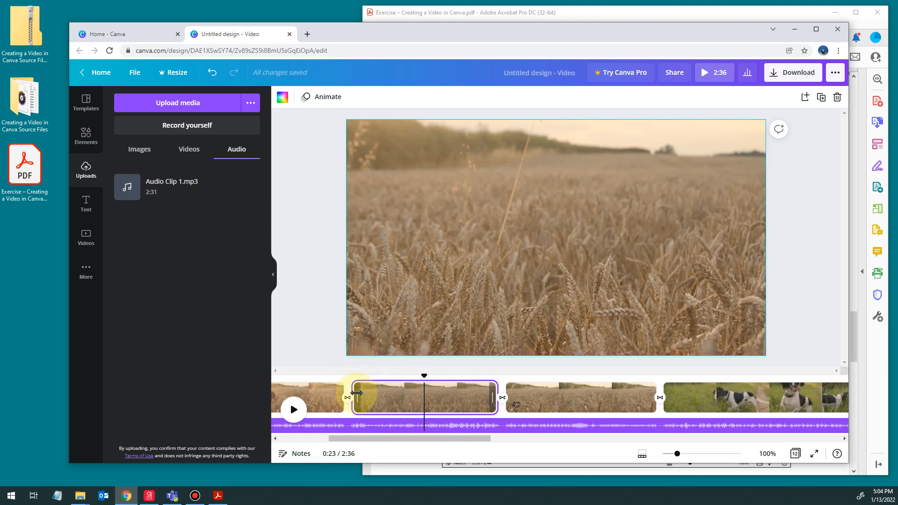
left_click_drag(356, 397, 385, 395)
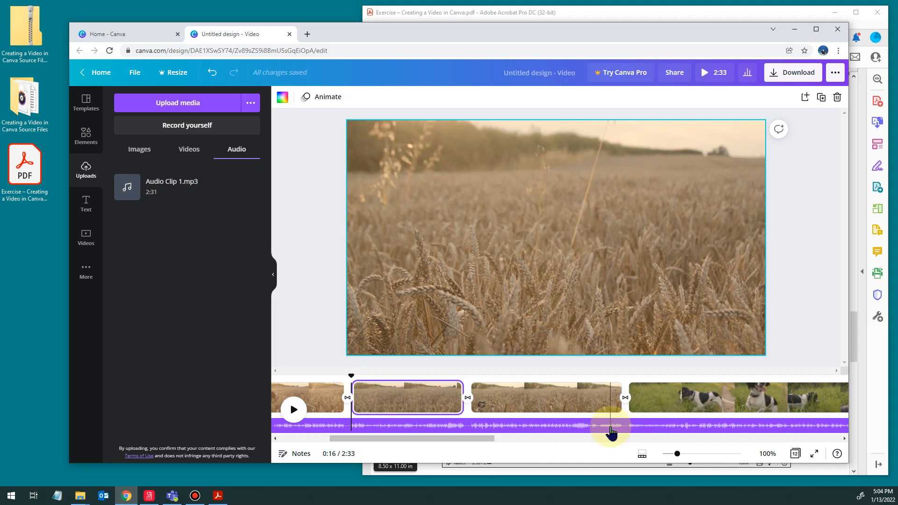
left_click(586, 384)
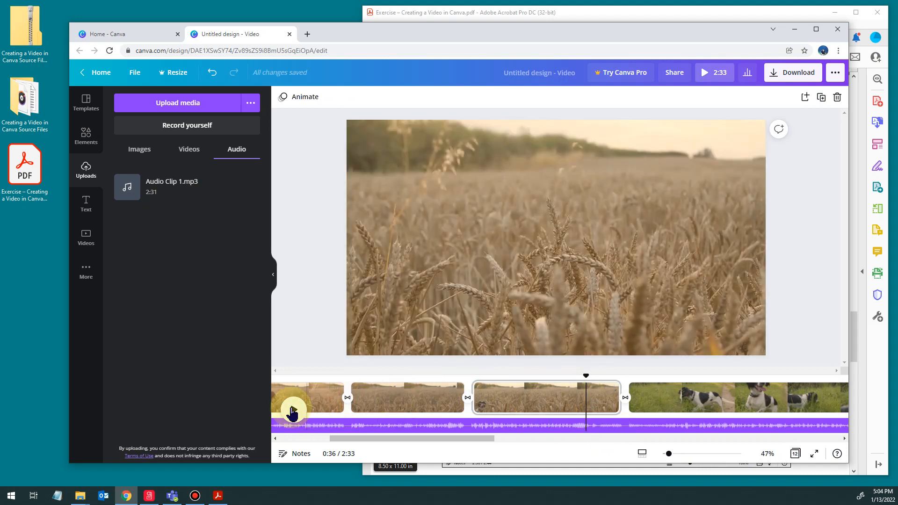
left_click(293, 410)
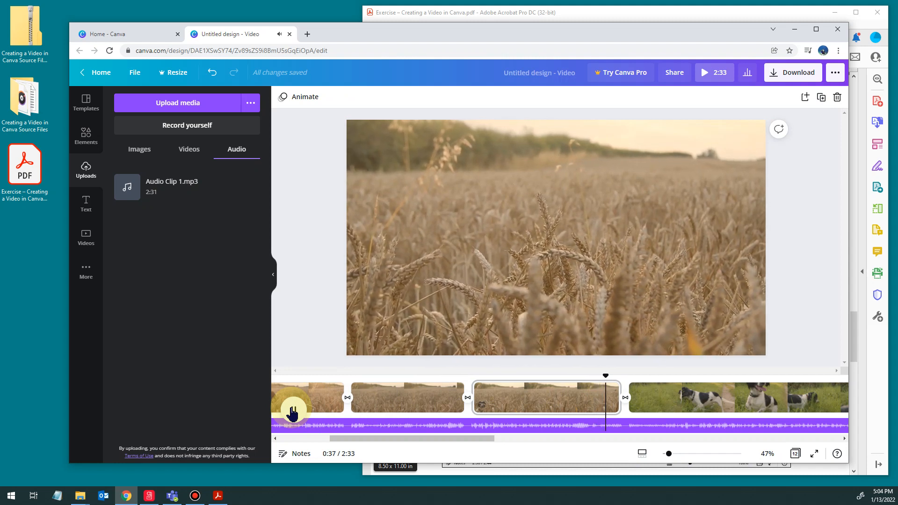
left_click(293, 410)
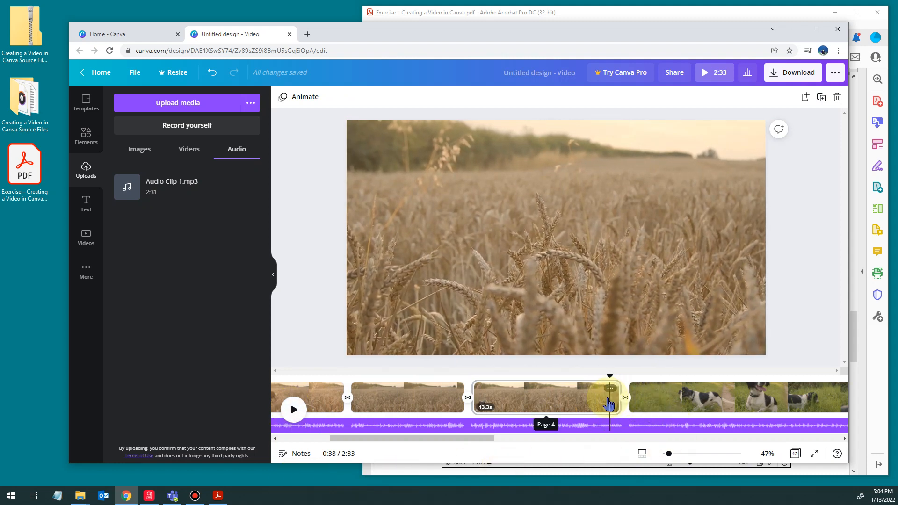
Trim the end of the second wheat-field clip so that it lasts 8.6 seconds.
left_click(435, 400)
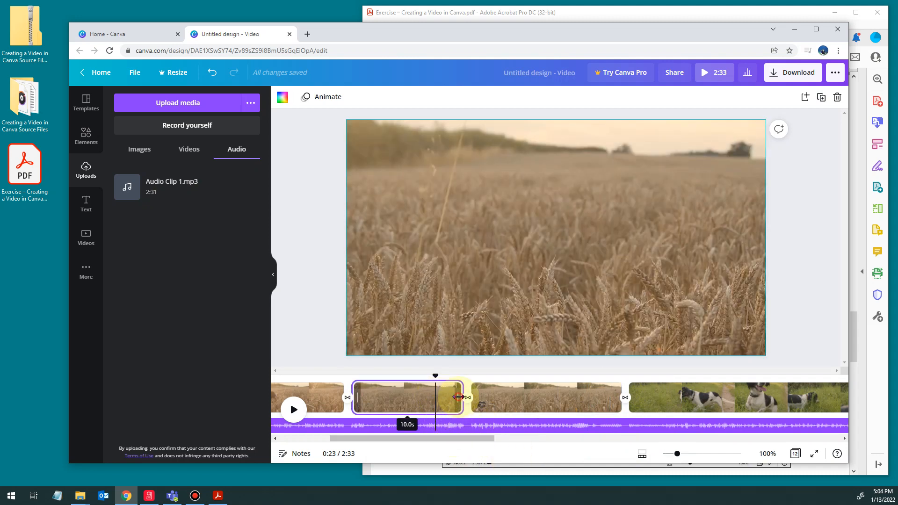
left_click_drag(457, 397, 441, 401)
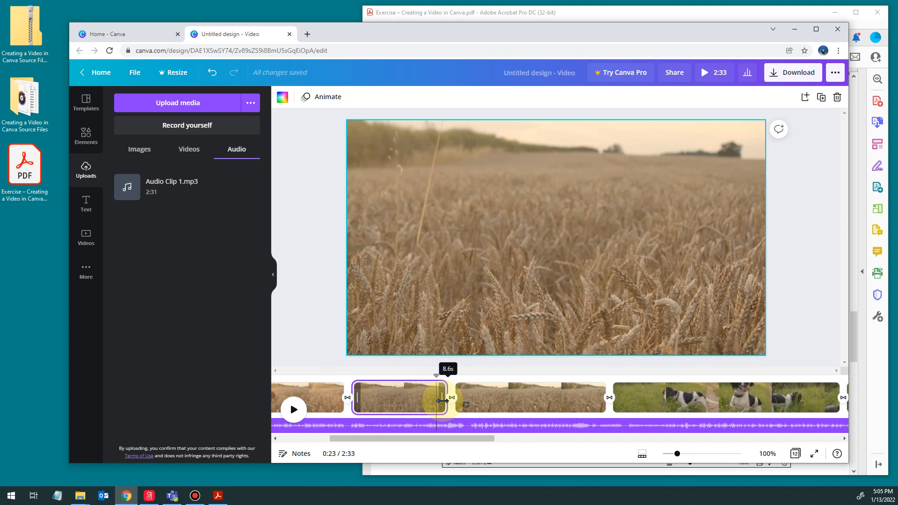
left_click_drag(442, 400, 442, 401)
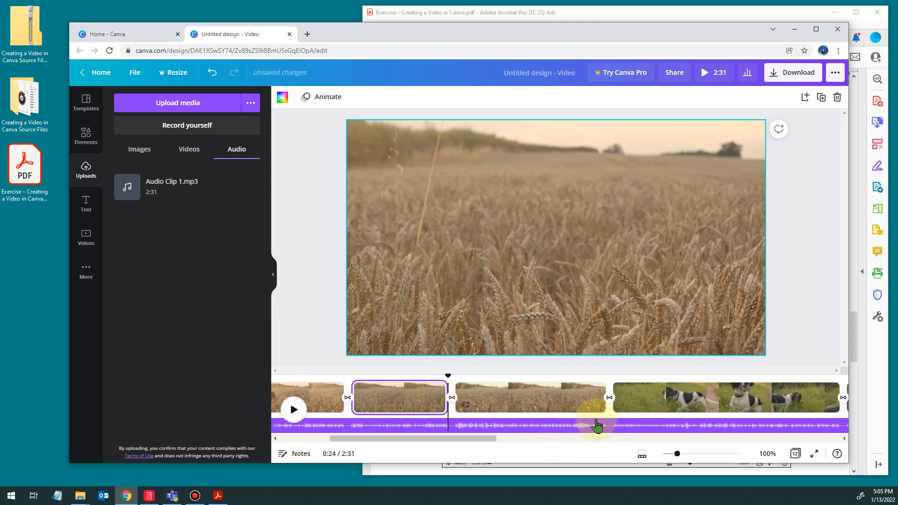
Play the third wheat-field clip from 0:34 to 0:41 to review its transition into the grass clip against the audio.
left_click(561, 381)
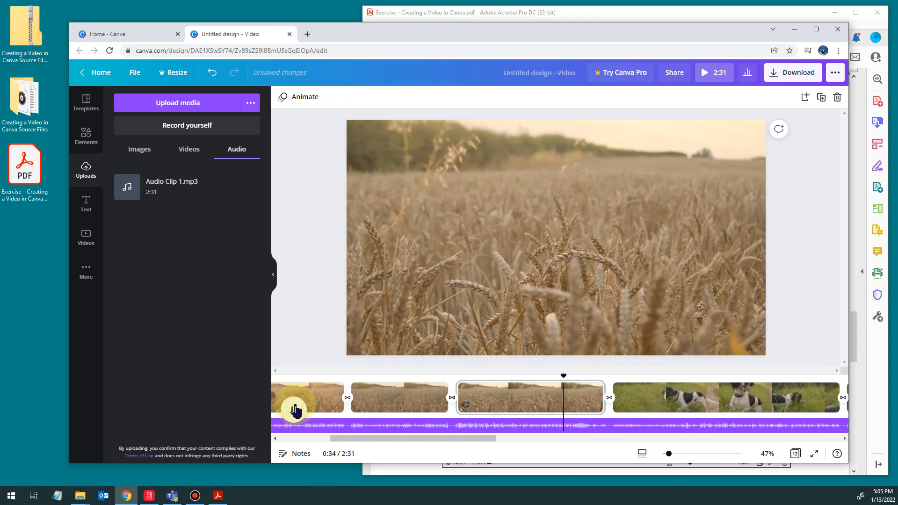
left_click(295, 410)
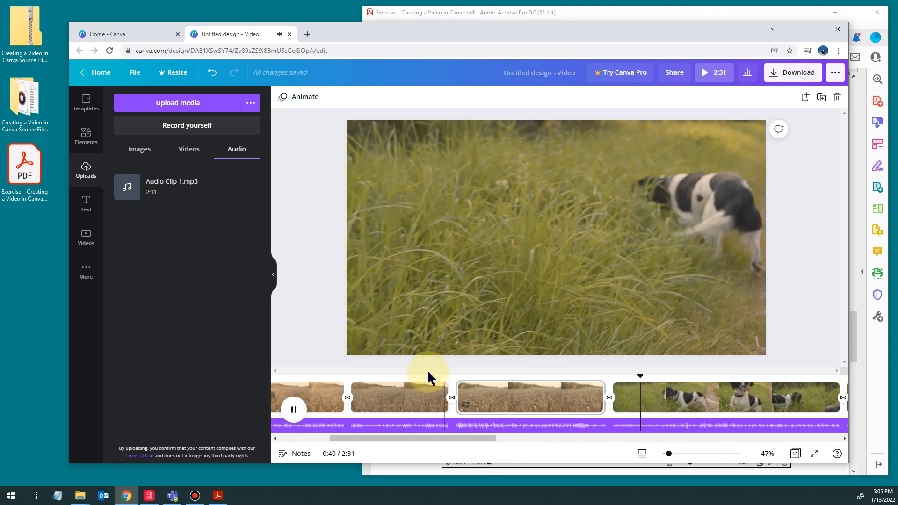
left_click(301, 410)
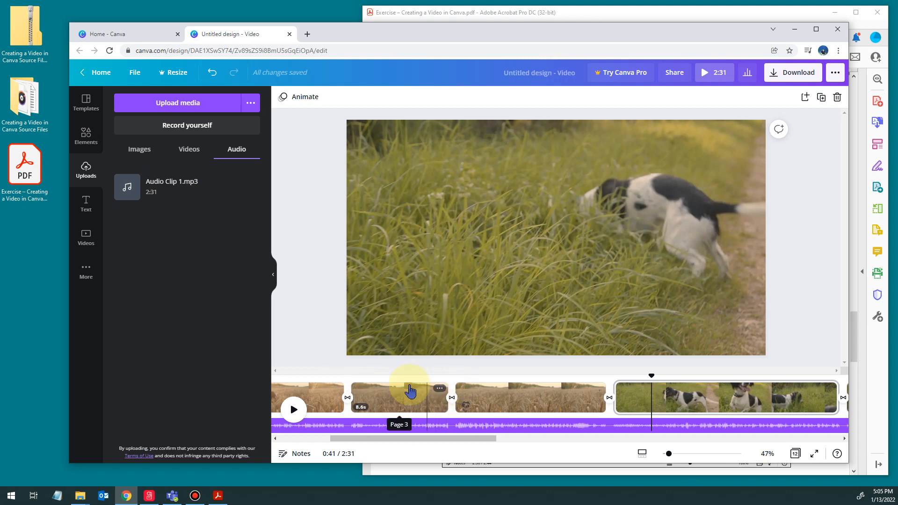
Play the video from 0:13 in the first wheat-field clip to 0:28 to review the trimmed second clip and its transitions.
left_click(332, 378)
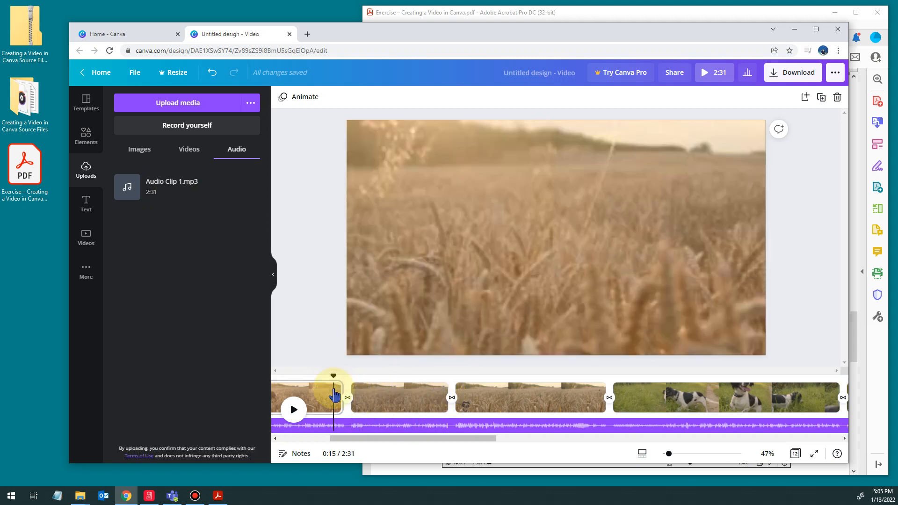
left_click(308, 378)
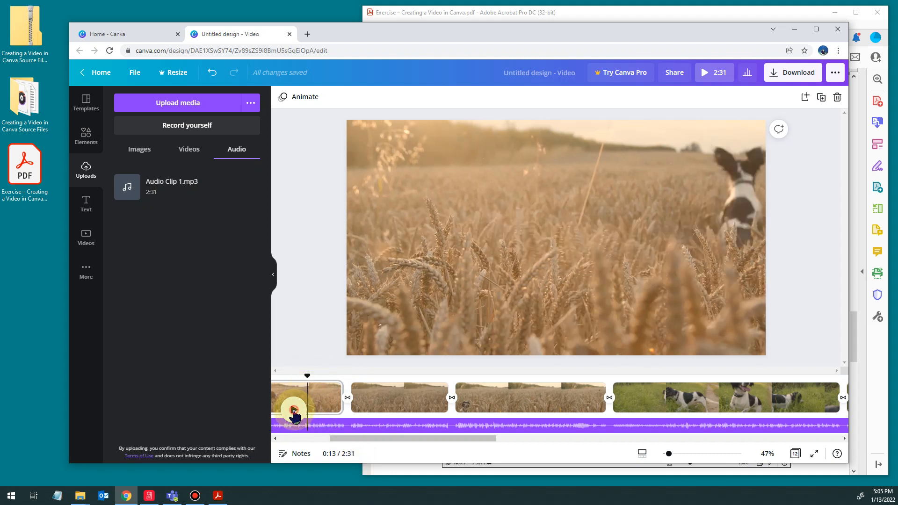
left_click(293, 411)
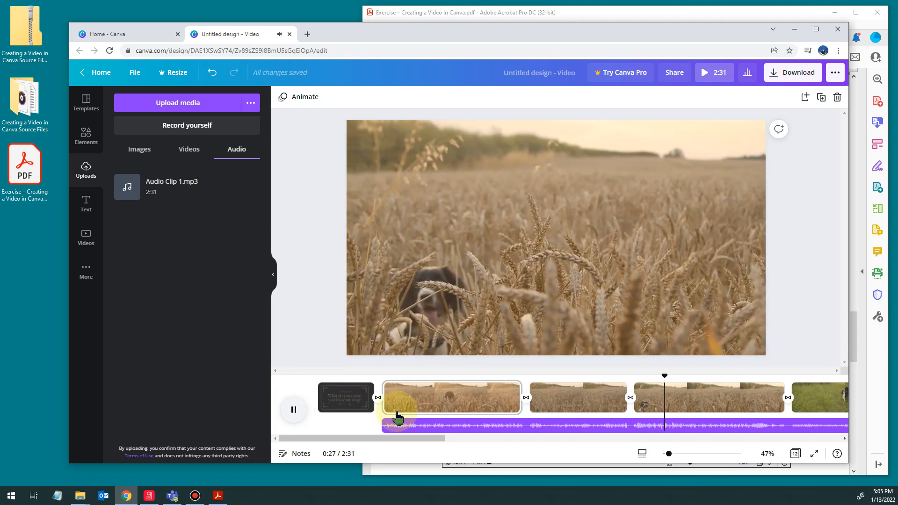
left_click(294, 411)
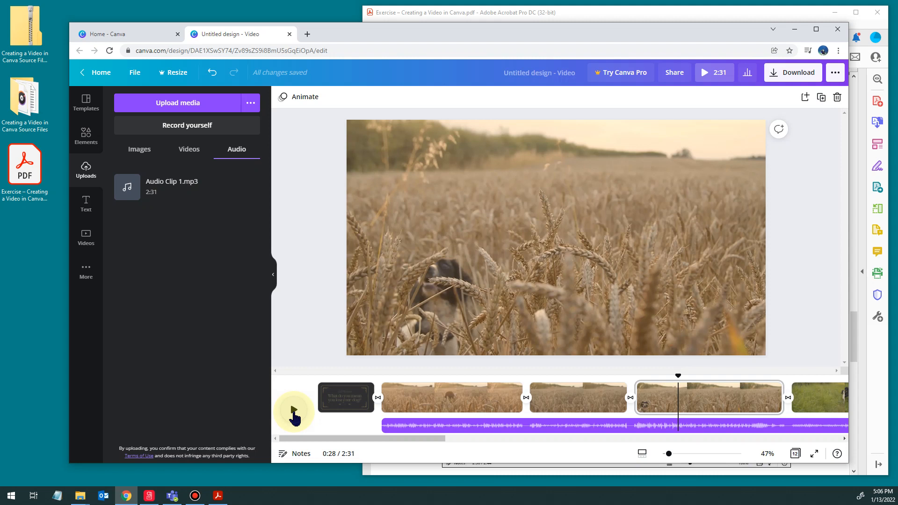
Extend the Credits page at the end of the timeline to 27.2 seconds so it runs slightly past the audio track.
left_click(396, 439)
left_click_drag(397, 440, 810, 453)
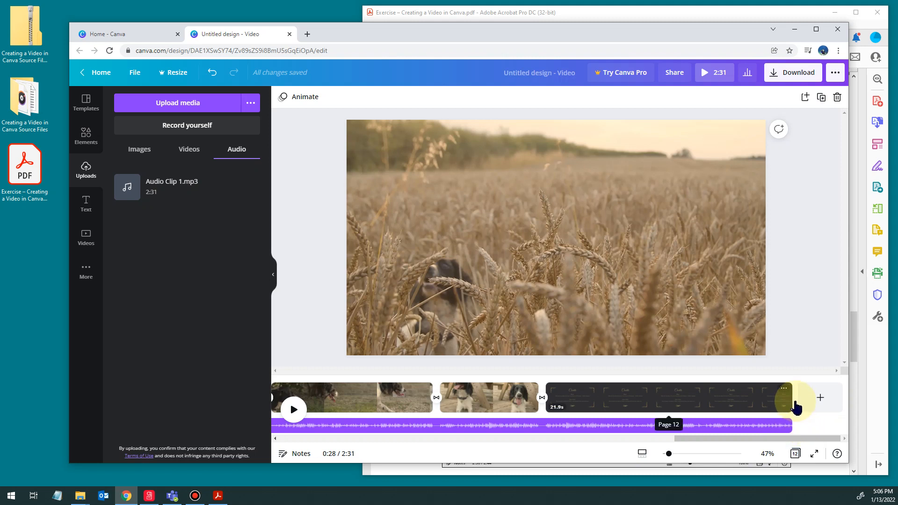
left_click(765, 406)
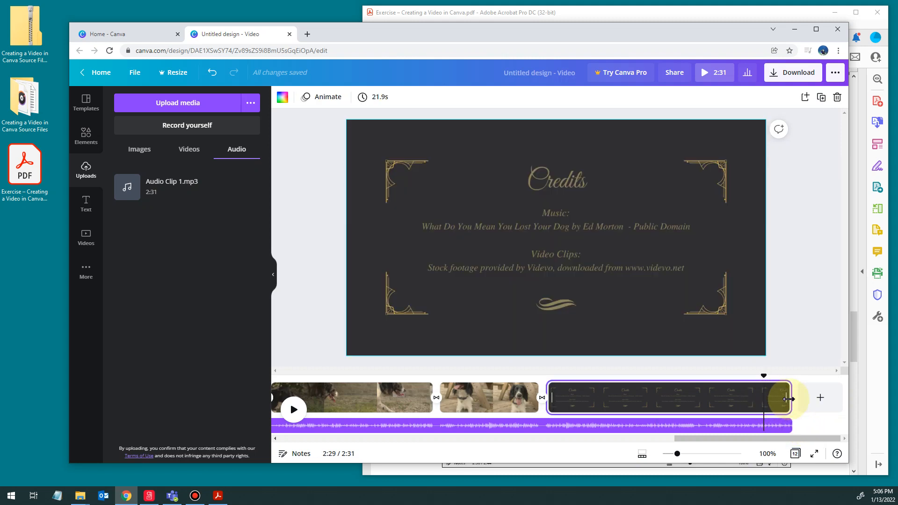
left_click_drag(788, 399, 665, 398)
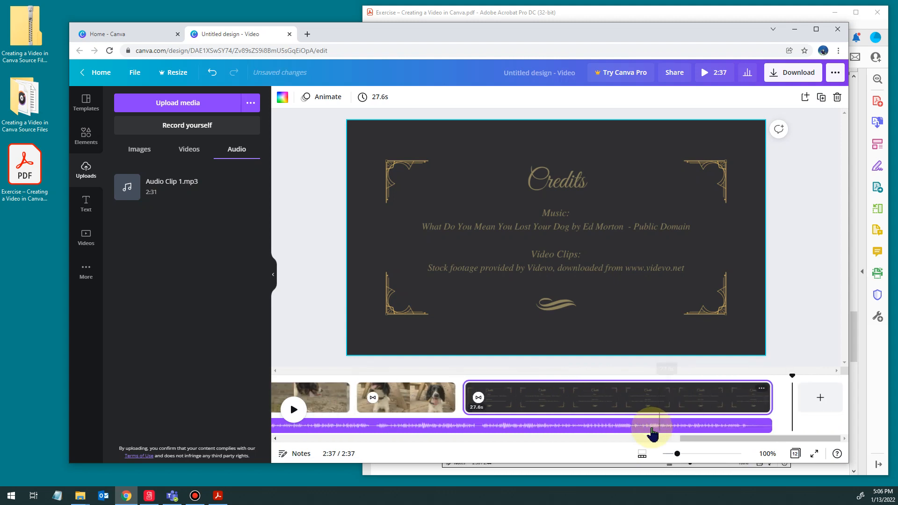
left_click(769, 424)
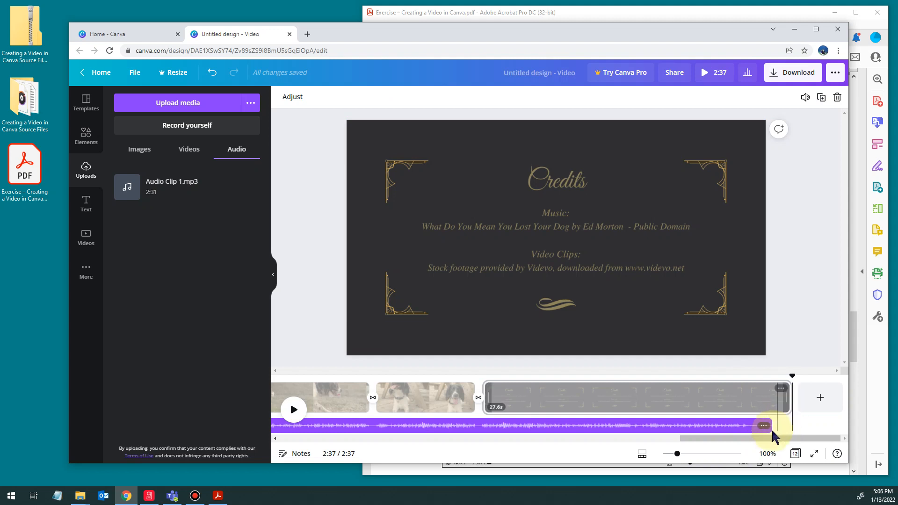
left_click_drag(783, 396, 771, 396)
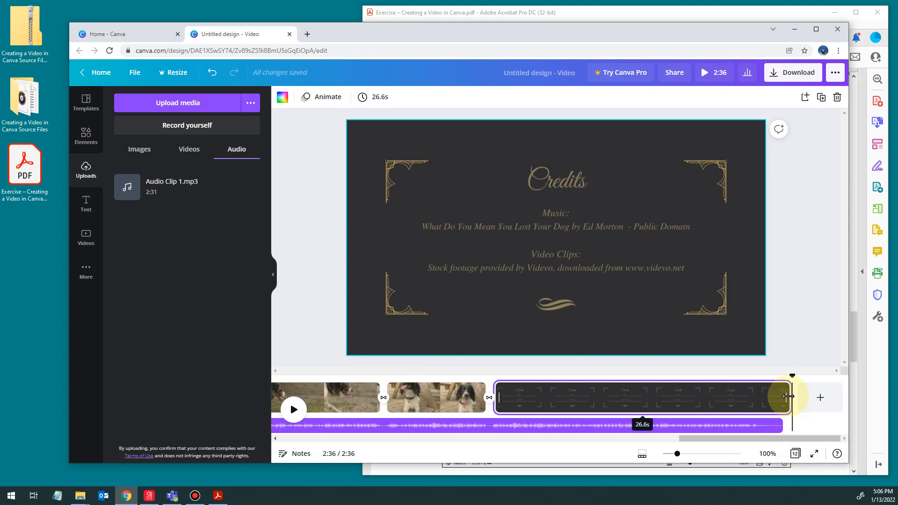
left_click_drag(788, 397, 730, 398)
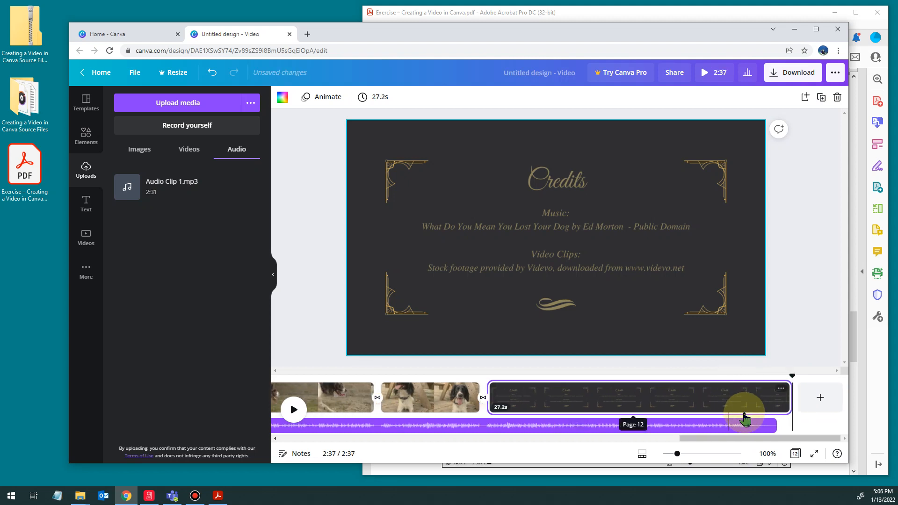
left_click_drag(788, 396, 785, 395)
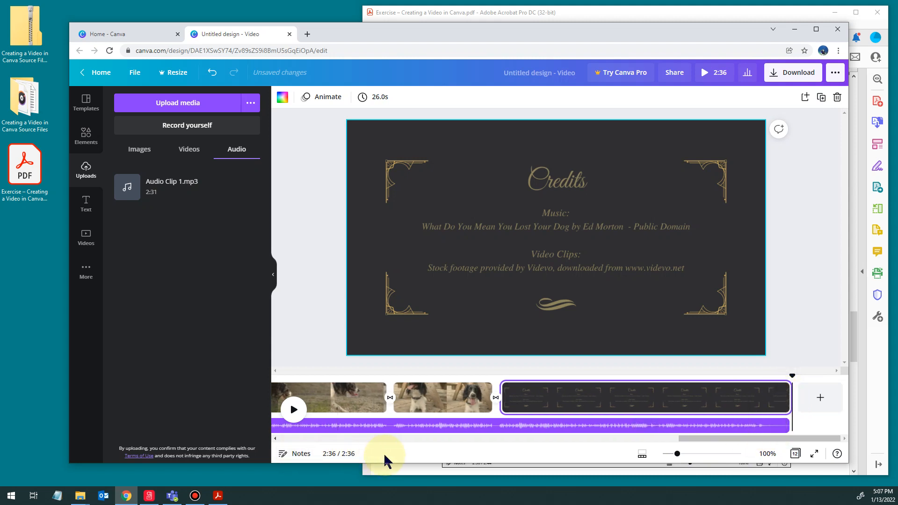
left_click_drag(790, 396, 790, 397)
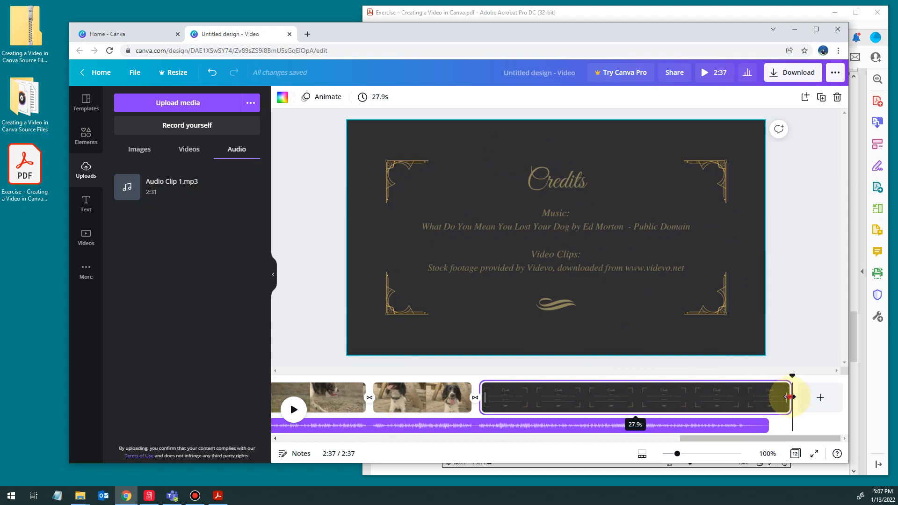
left_click_drag(789, 396, 781, 396)
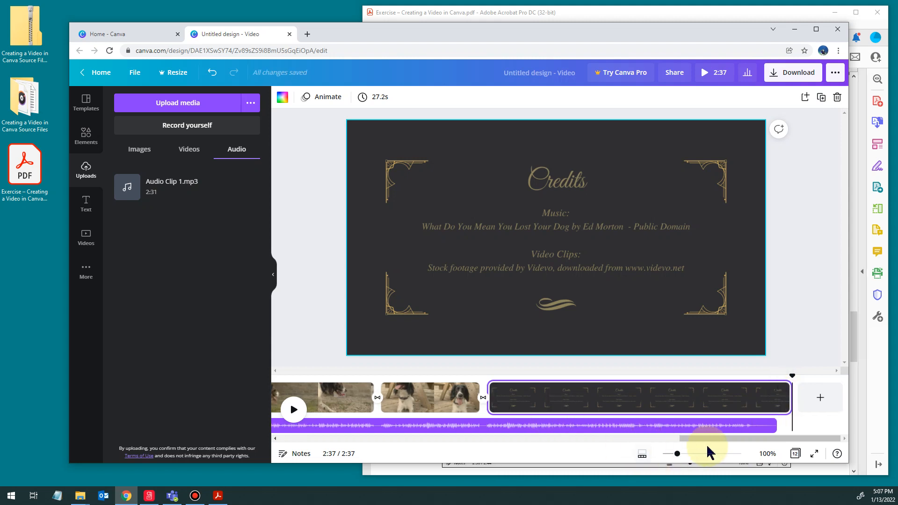
Replay the third wheat-field clip from 0:34 into the grass clip, and pause at 0:41.
left_click_drag(710, 437, 303, 457)
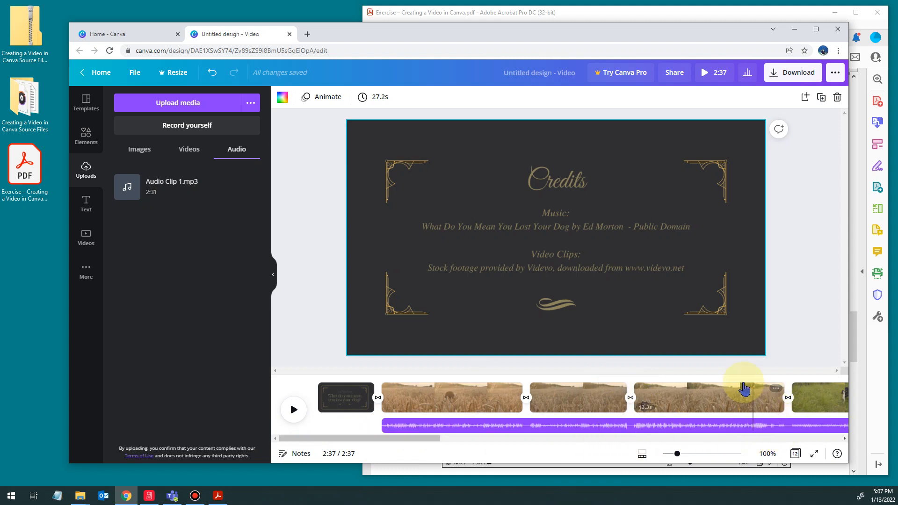
left_click(742, 379)
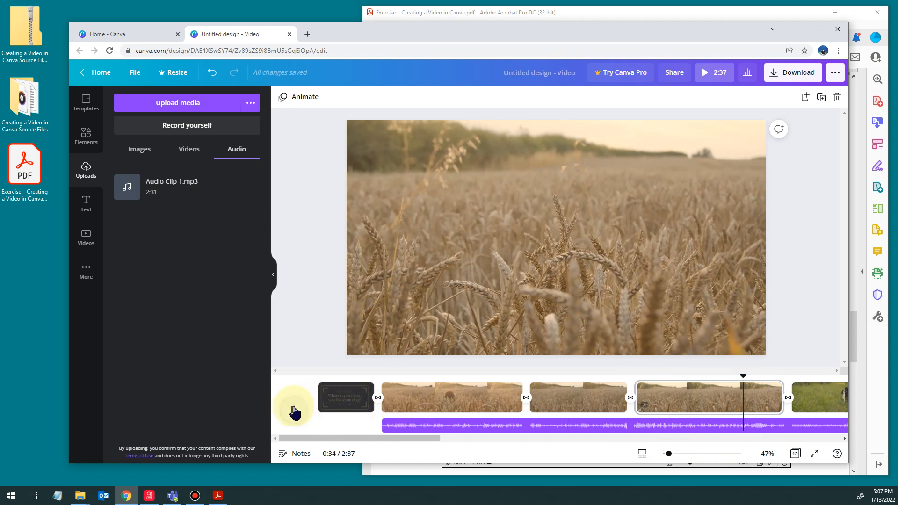
left_click(294, 411)
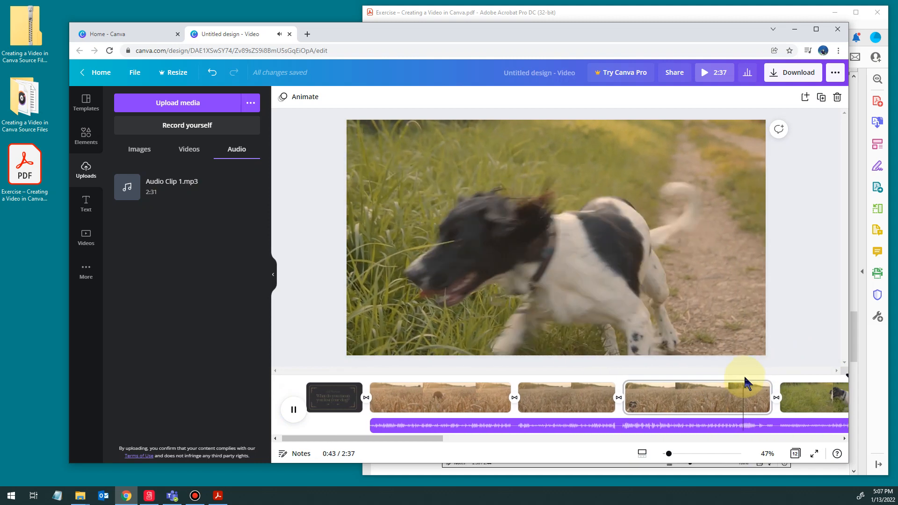
left_click(725, 382)
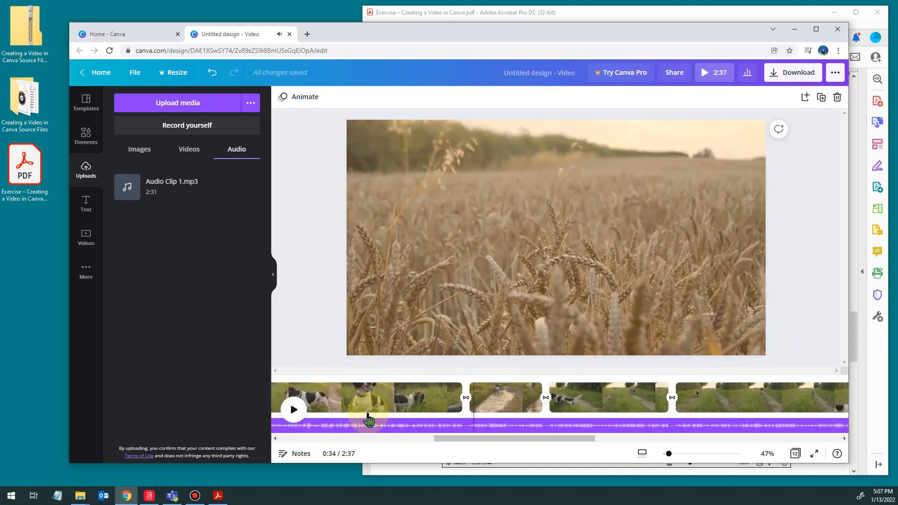
left_click_drag(570, 438, 438, 438)
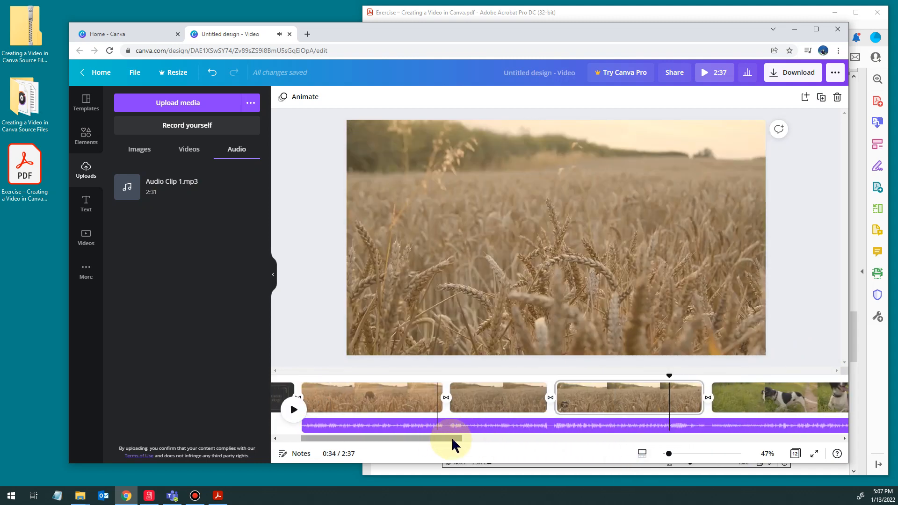
left_click(295, 410)
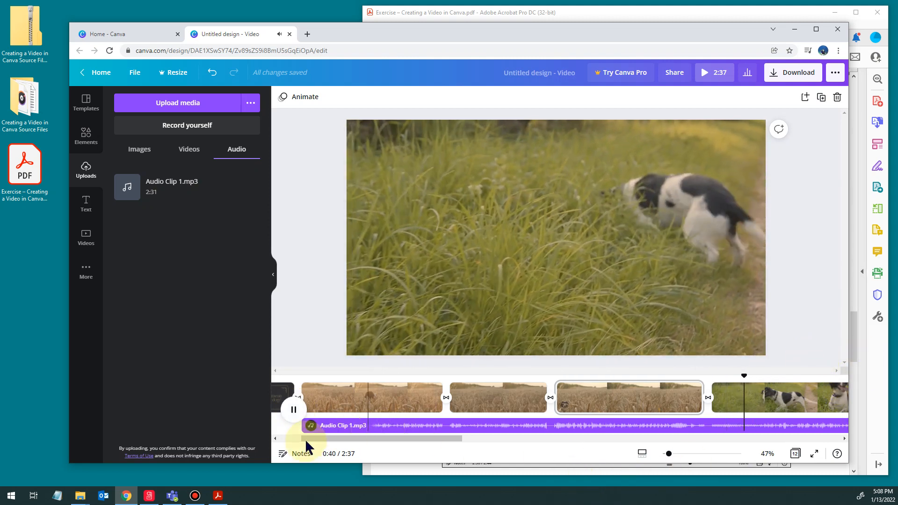
left_click(293, 409)
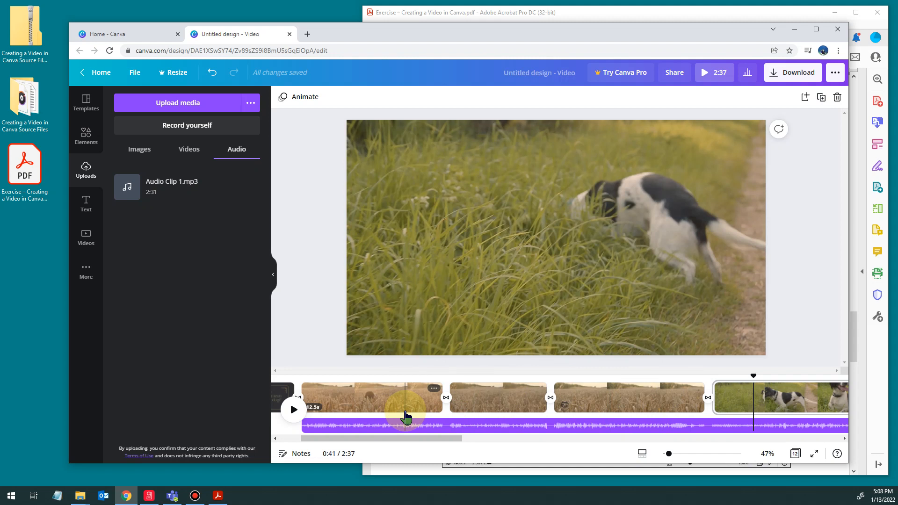
Add the recently used "Online Sale" starburst text design to the first wheat-field clip.
left_click_drag(434, 437, 330, 435)
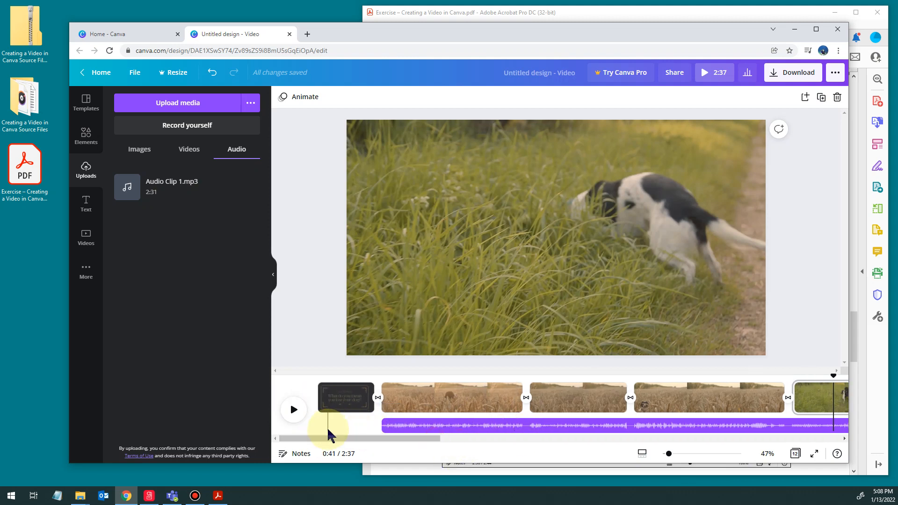
left_click(481, 403)
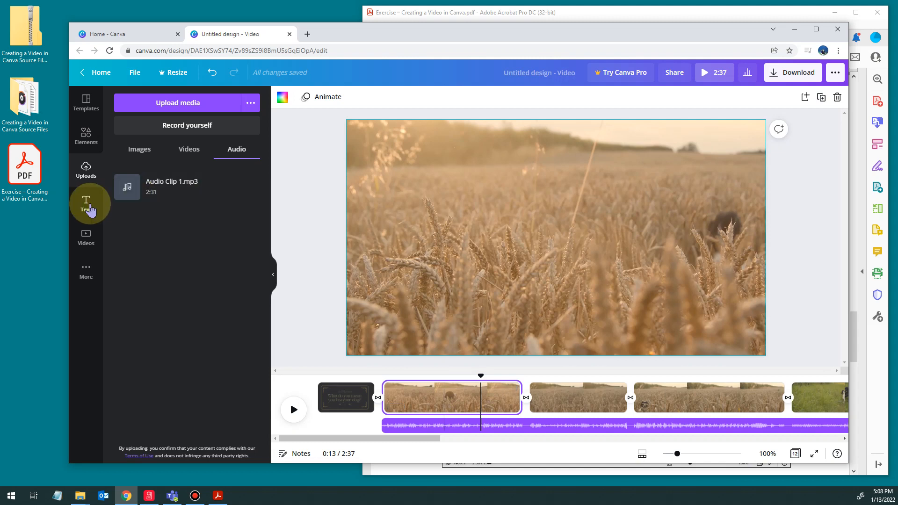
left_click(87, 204)
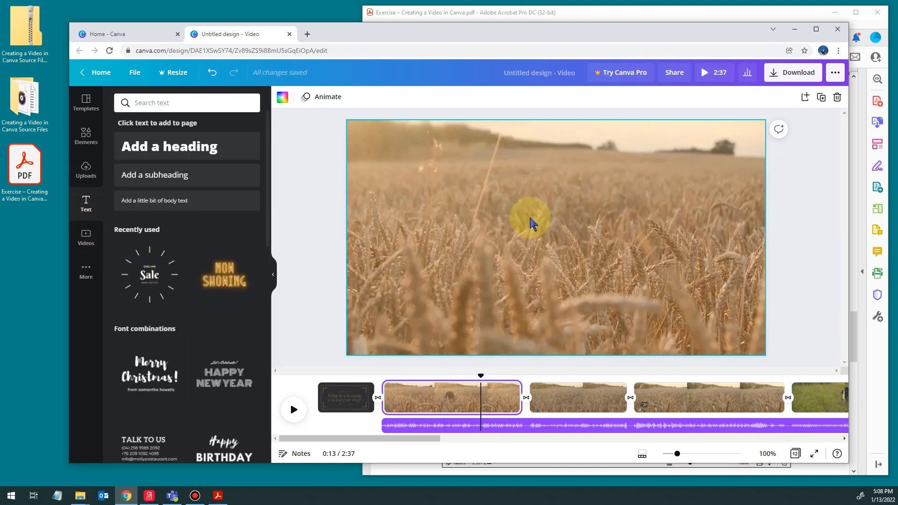
left_click_drag(173, 280, 509, 278)
left_click(143, 259)
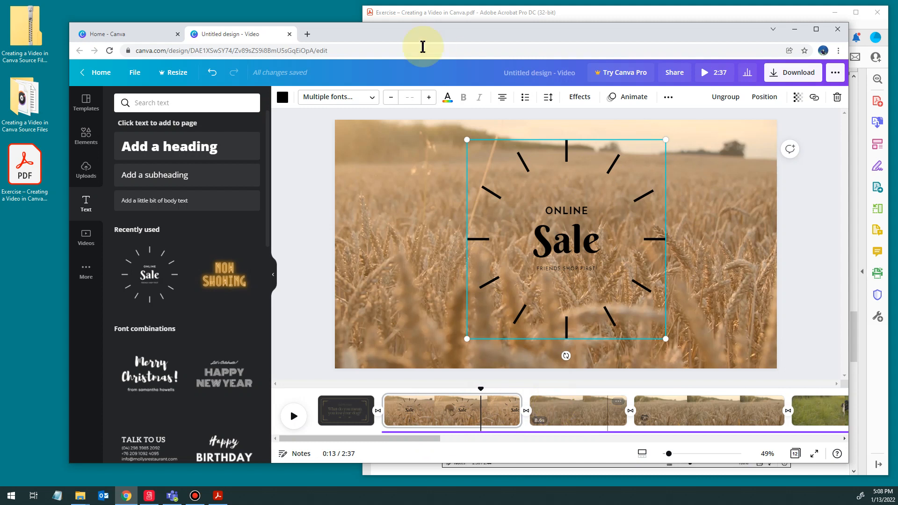
Delete the "Online Sale" starburst text design, including its Sale text, from the first wheat-field clip.
left_click(212, 72)
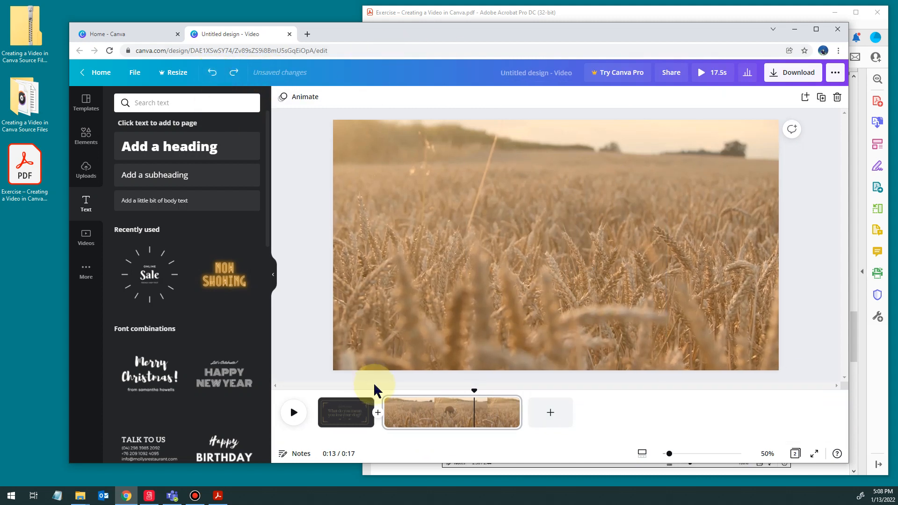
left_click(233, 74)
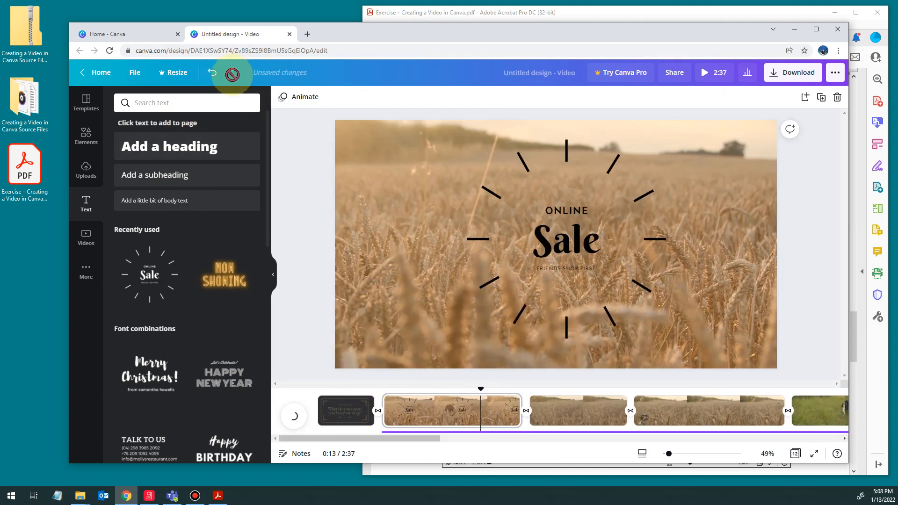
left_click(591, 236)
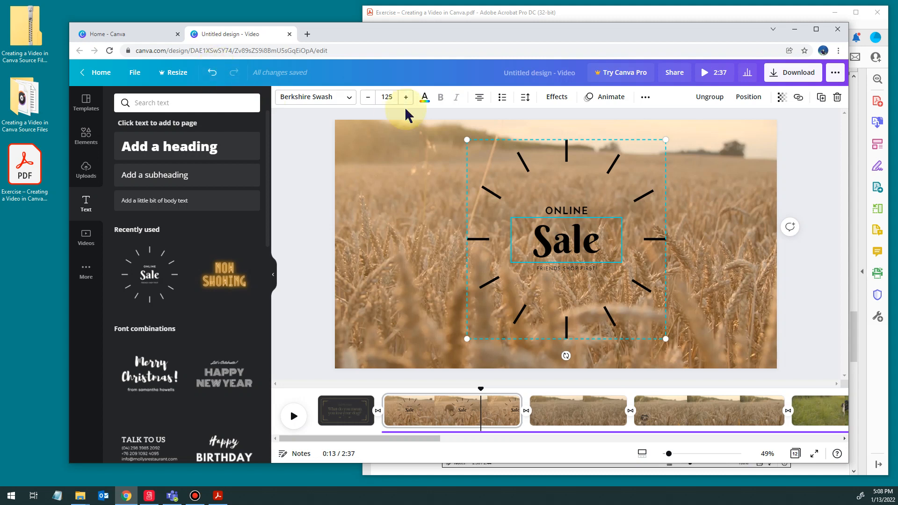
key("Delete")
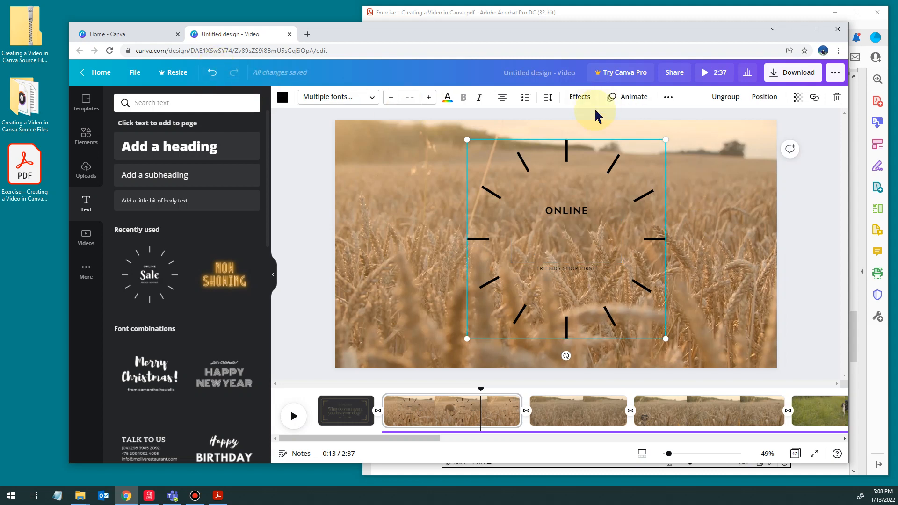
key("Delete")
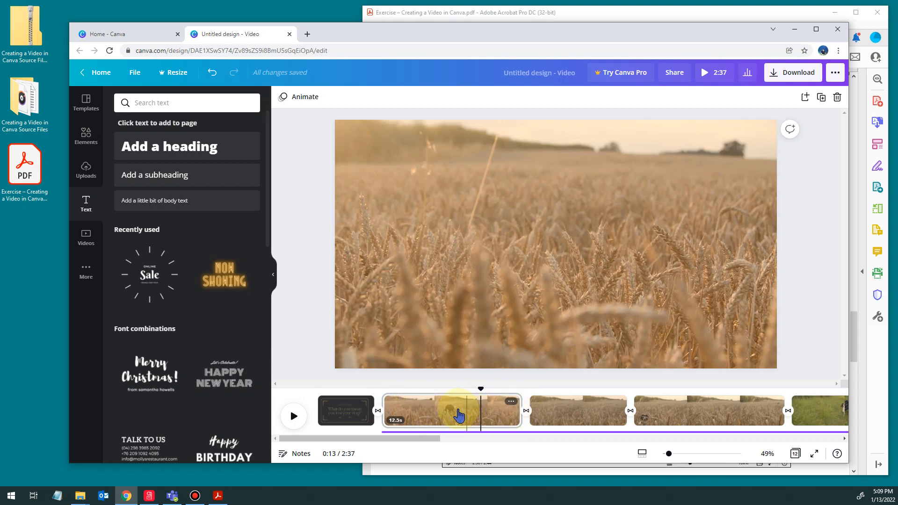
Split the first wheat-field clip at 0:11, where the dog's head is at the edge of the frame.
left_click(457, 415)
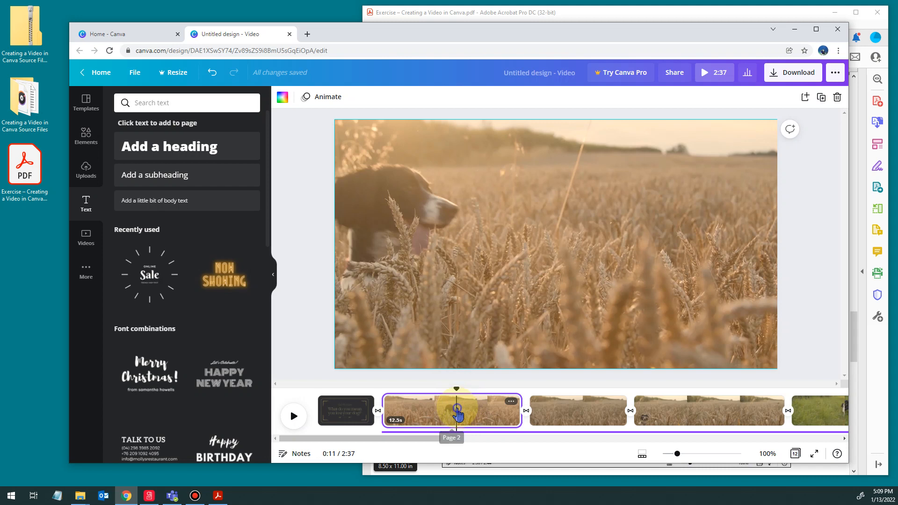
right_click(458, 414)
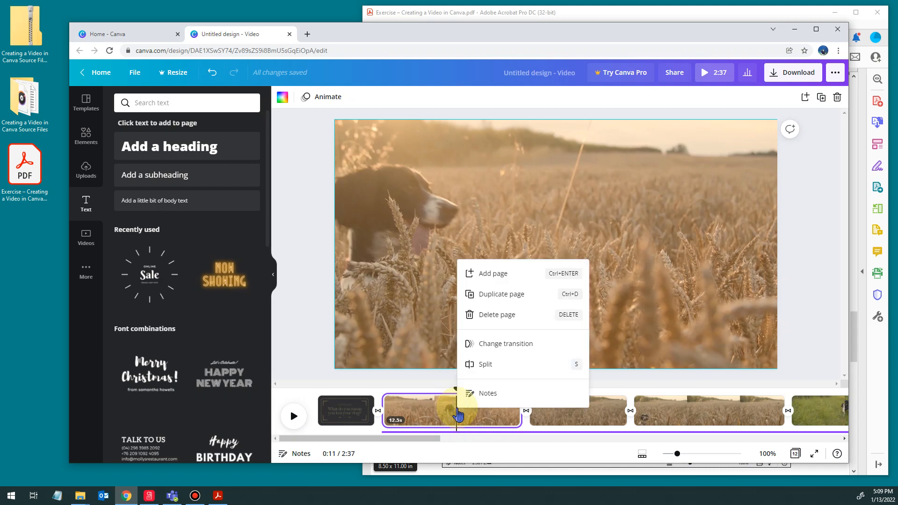
left_click(485, 365)
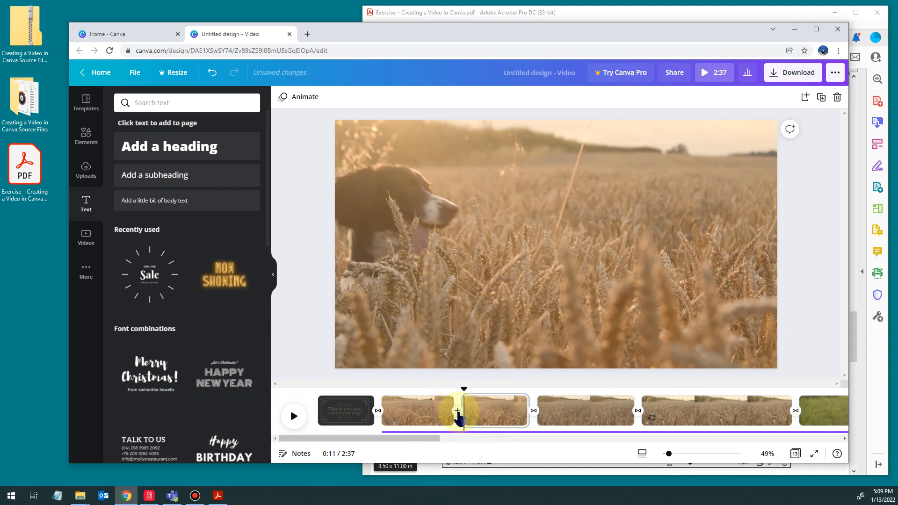
Play the first wheat-field clip from about 0:09 across the split twice to check its continuity, and pause at 0:12.
left_click_drag(462, 390, 432, 389)
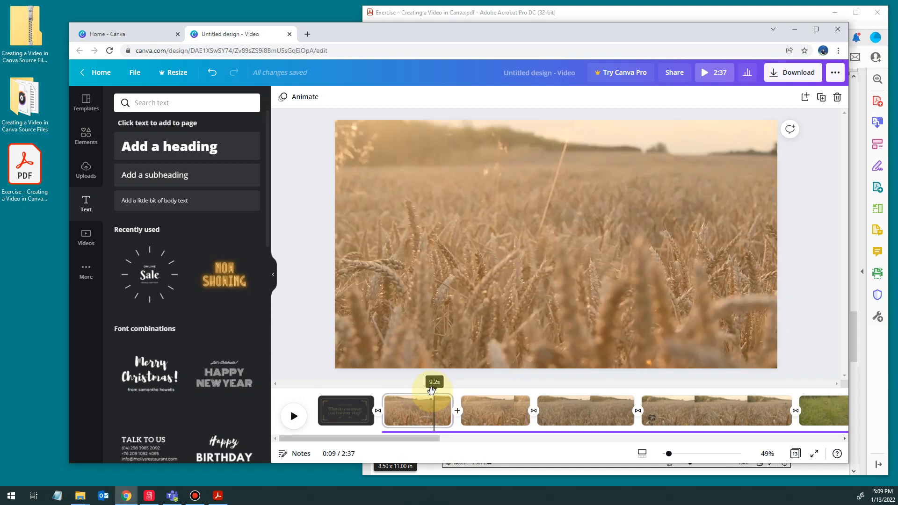
left_click(294, 416)
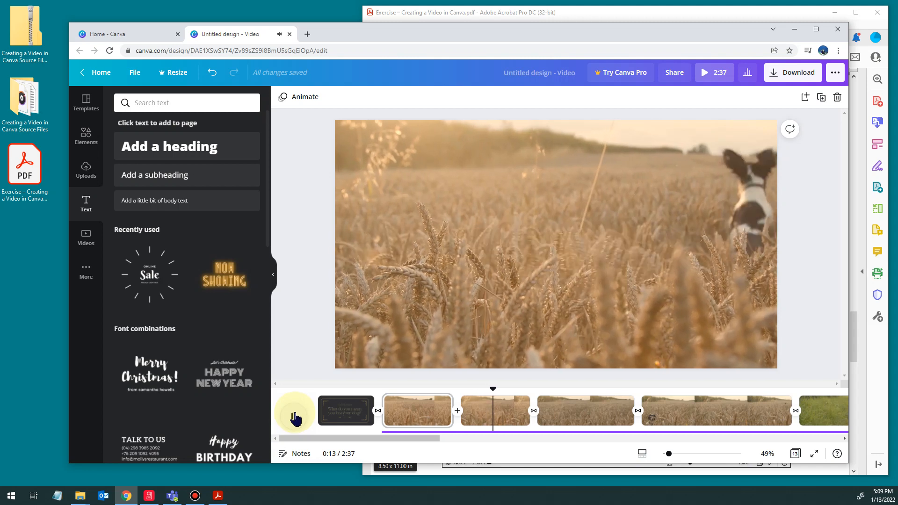
left_click(440, 389)
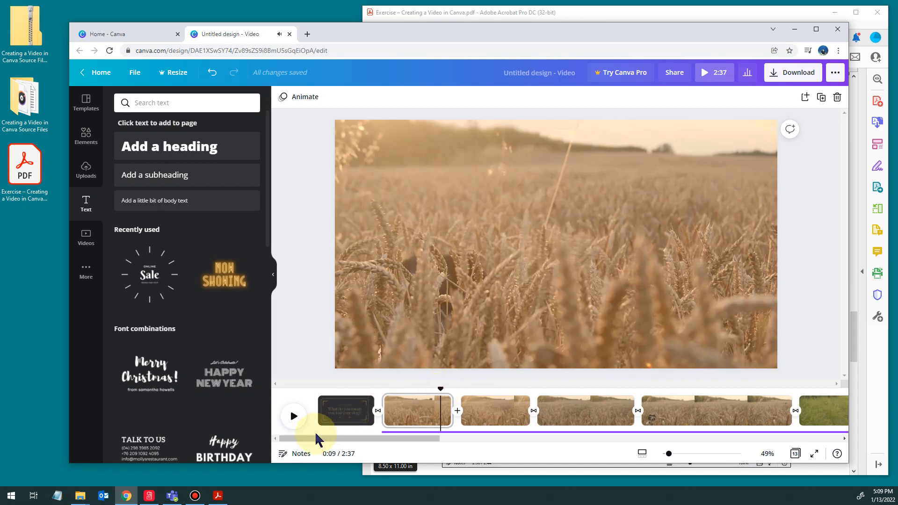
left_click(294, 416)
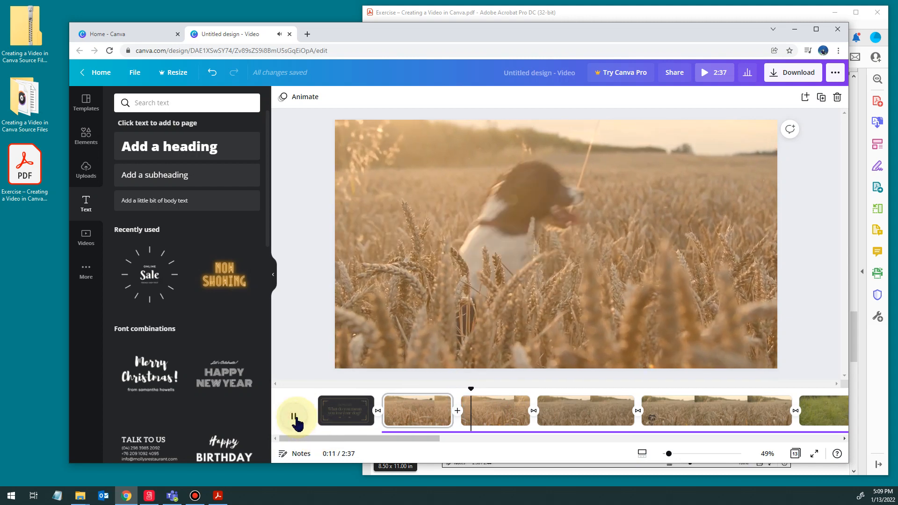
left_click(295, 417)
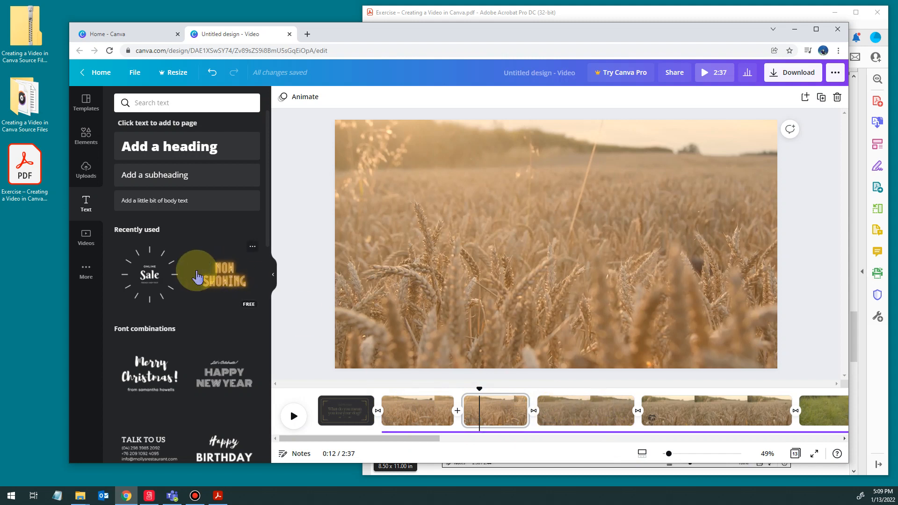
left_click_drag(139, 269, 131, 246)
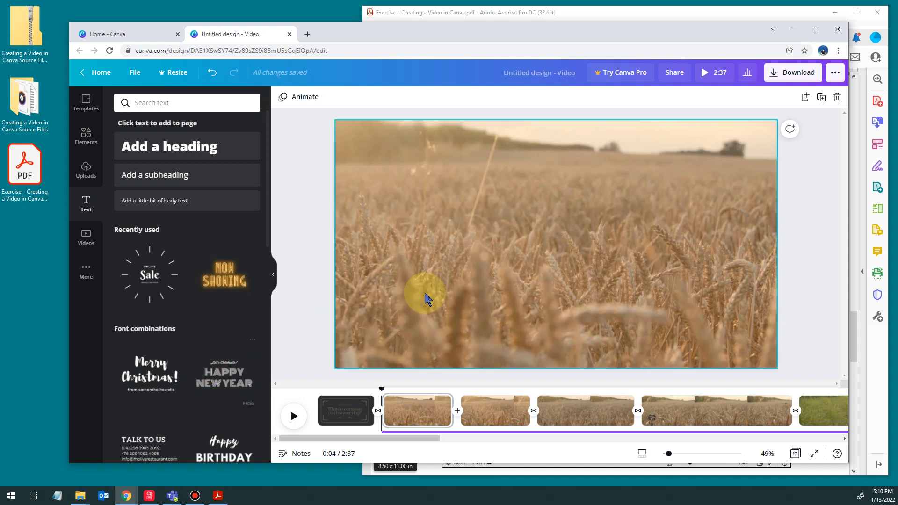
Download all pages of the design with MP4 Video as the file type.
left_click(795, 77)
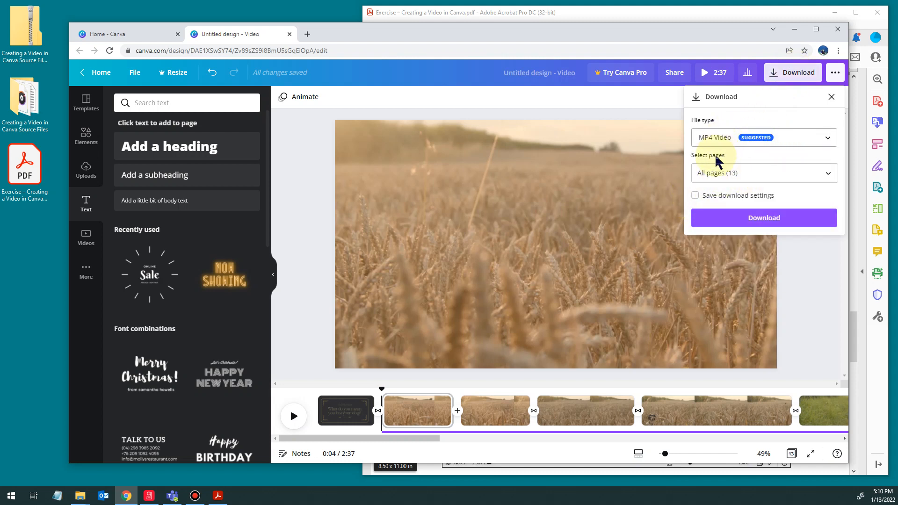
left_click(770, 225)
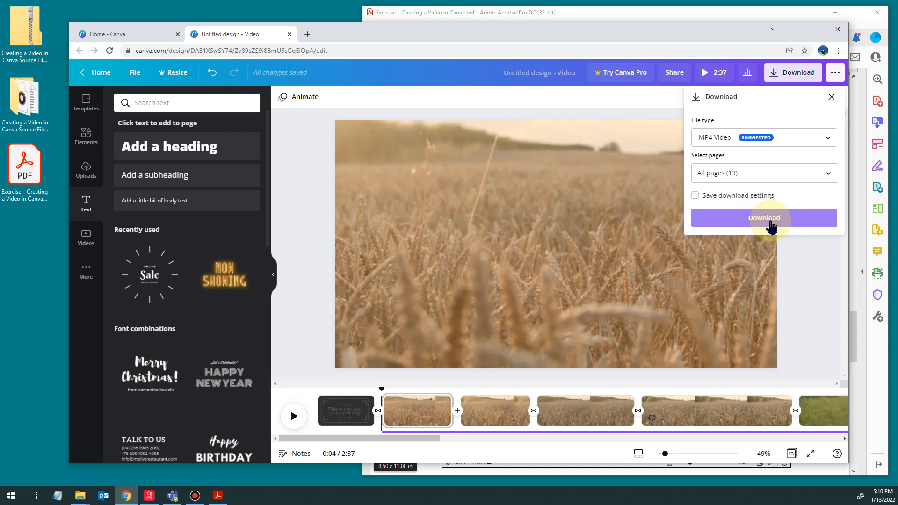
left_click(827, 140)
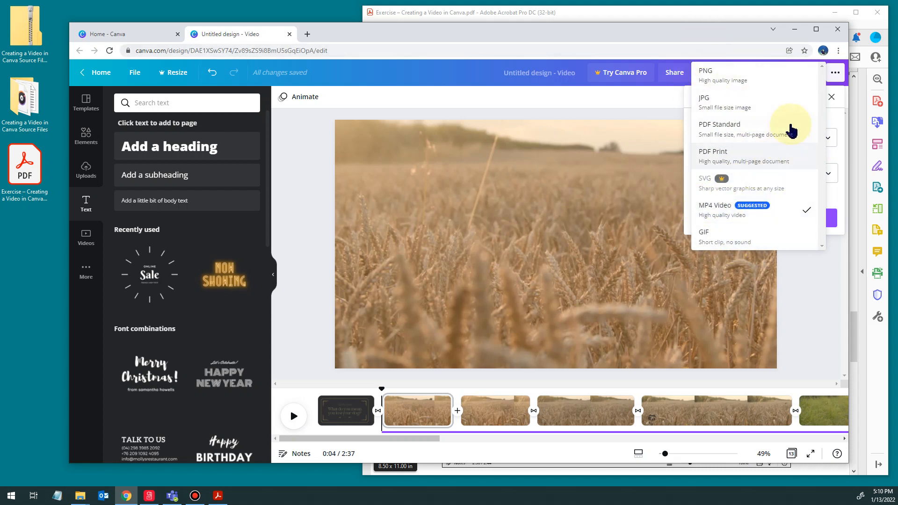
left_click(728, 217)
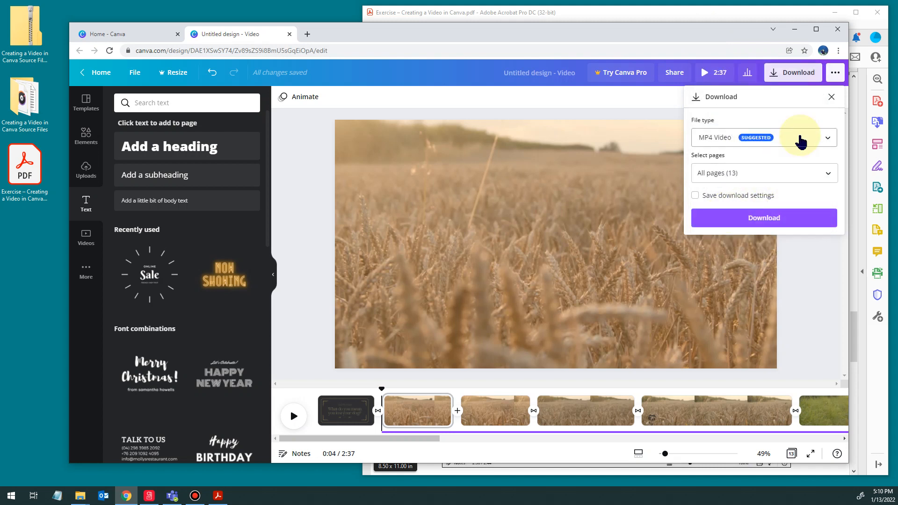
left_click(761, 224)
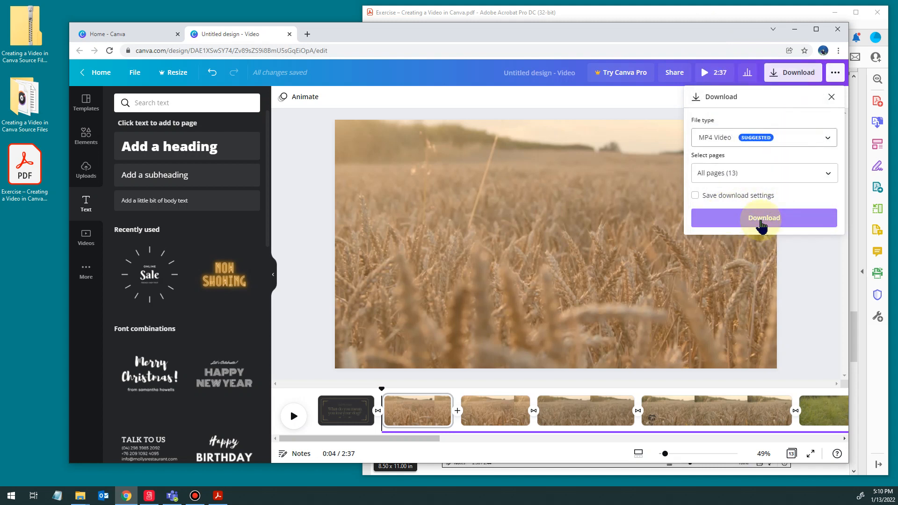